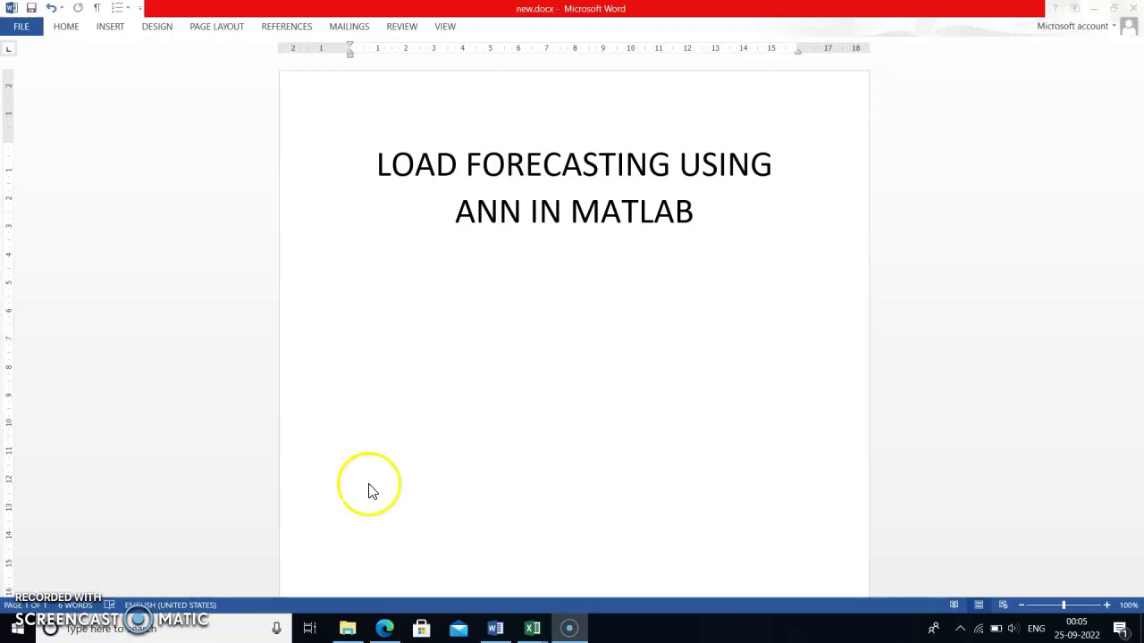
Step: Switch to Excel and examine the data in the inputs.xlsx and targets.xlsx workbooks
{"action": "mouse_move", "coordinate": [537, 638]}
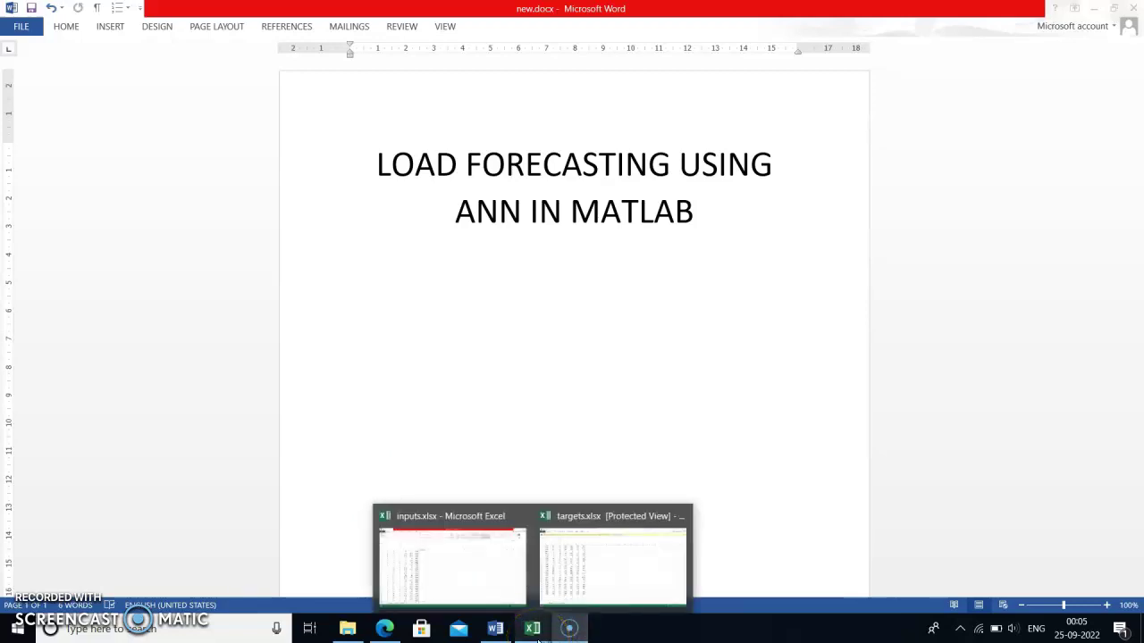
{"action": "left_click", "coordinate": [497, 588]}
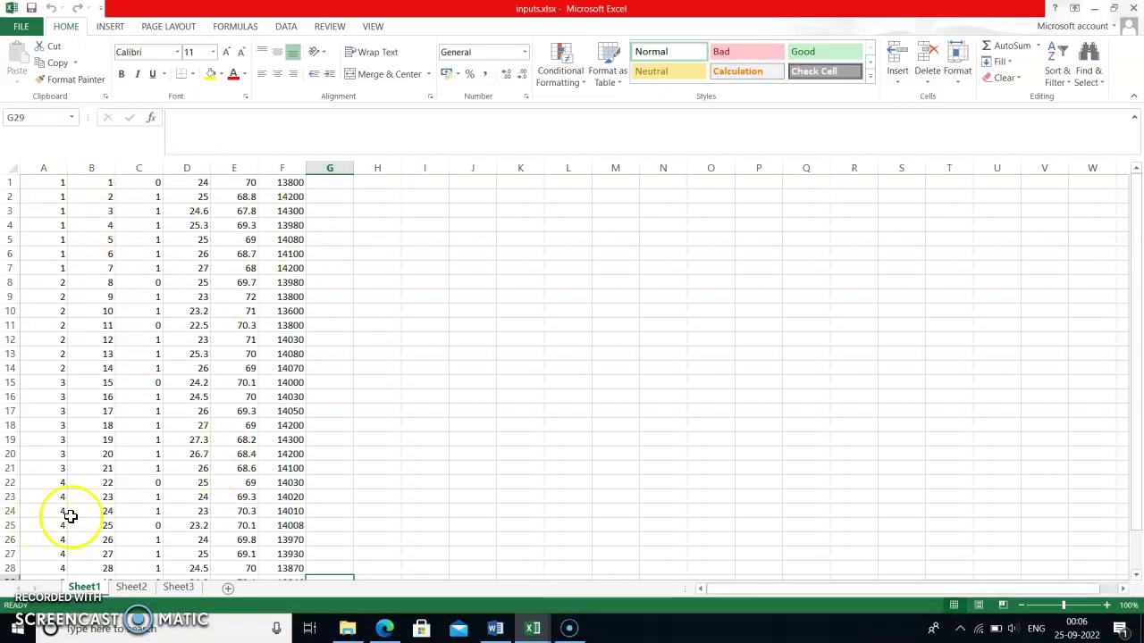
{"action": "mouse_move", "coordinate": [530, 623]}
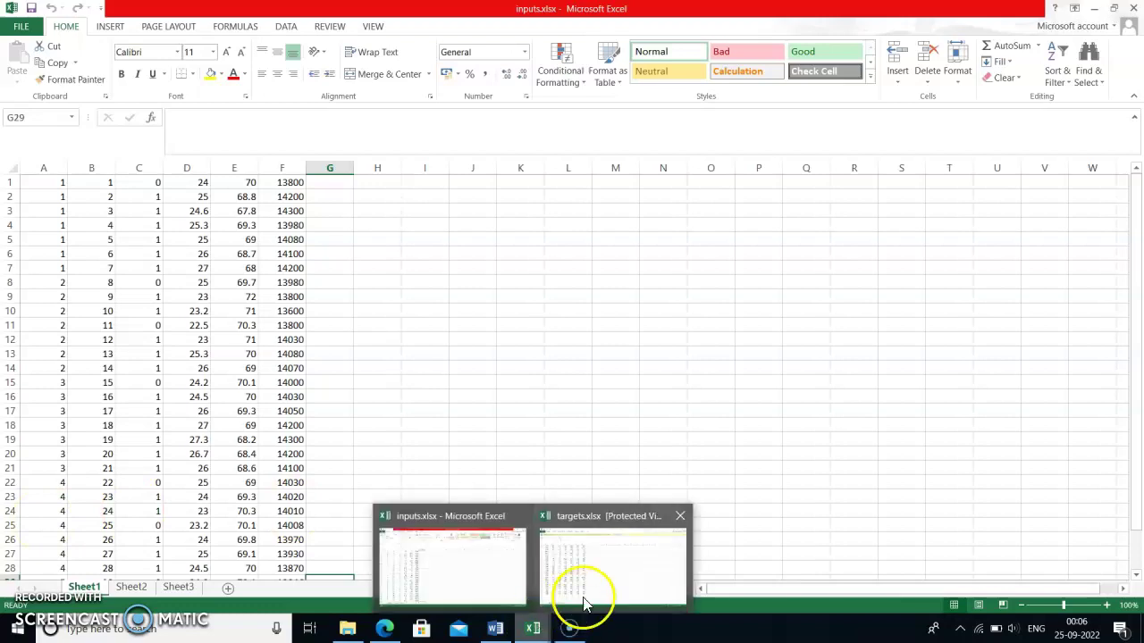
{"action": "left_click", "coordinate": [576, 610]}
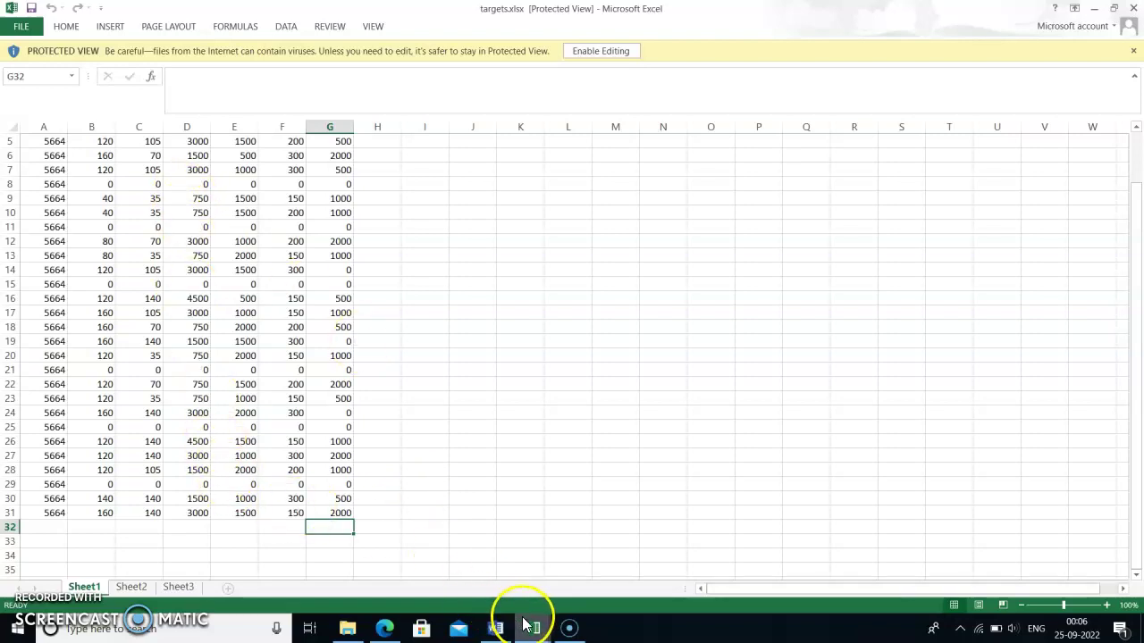
{"action": "mouse_move", "coordinate": [525, 626]}
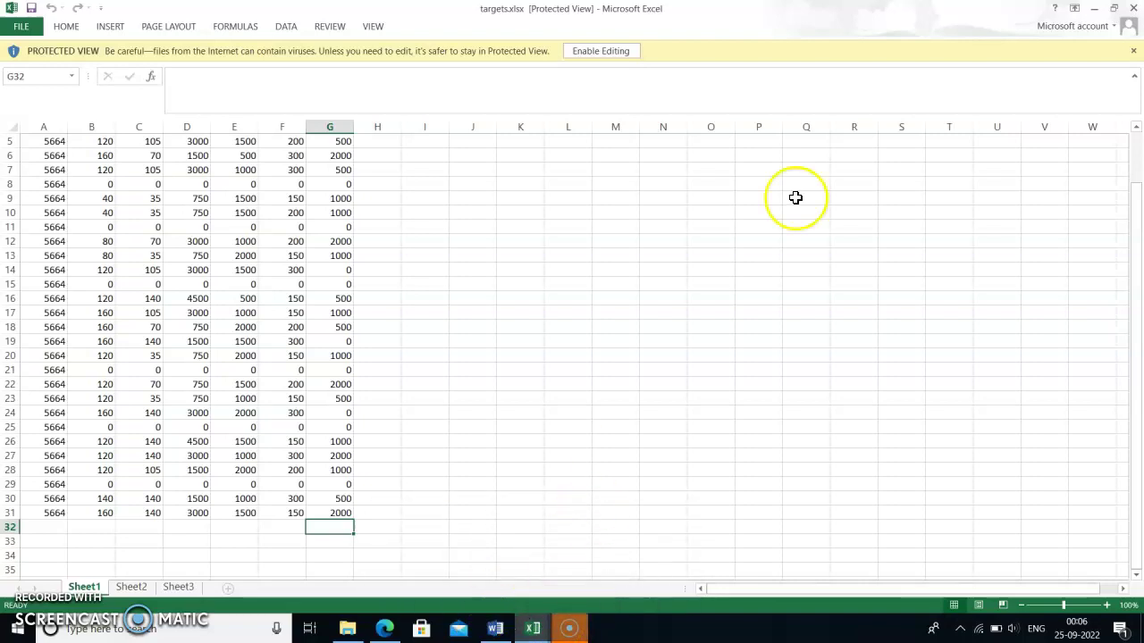
Step: Minimize the Excel and Word windows and launch MATLAB from the desktop
{"action": "left_click", "coordinate": [1101, 9]}
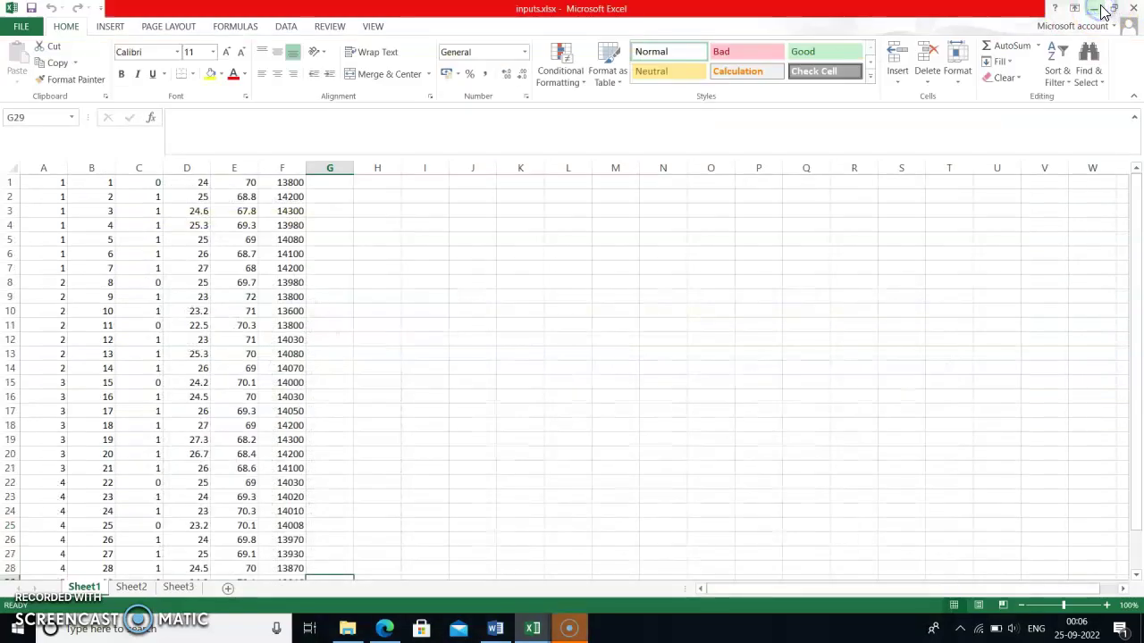
{"action": "left_click", "coordinate": [1100, 9]}
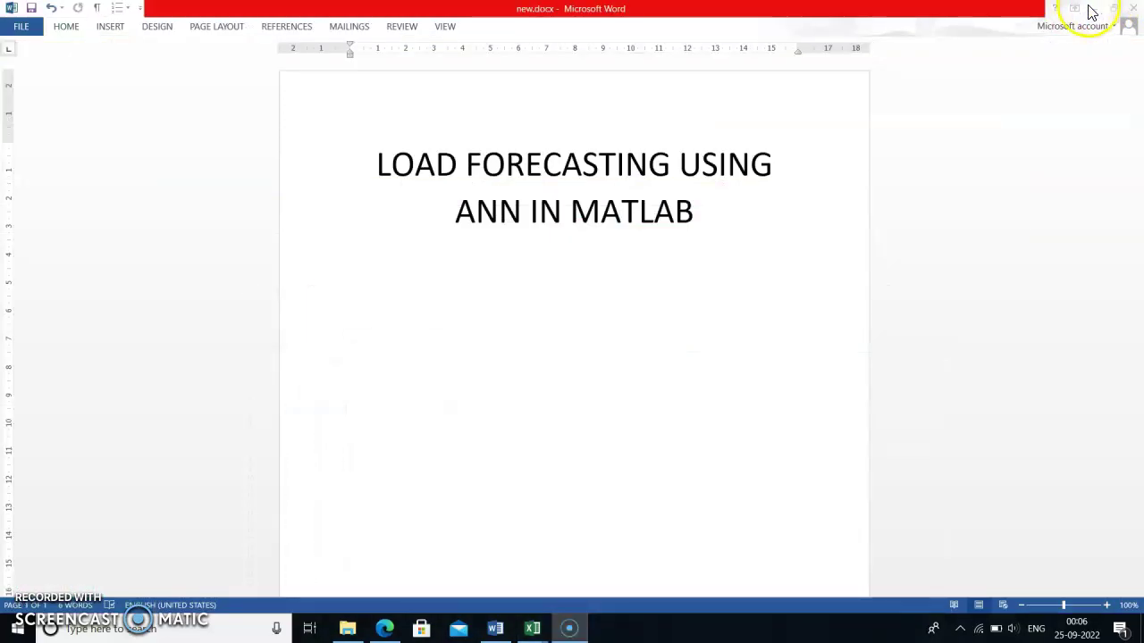
{"action": "left_click", "coordinate": [1100, 9]}
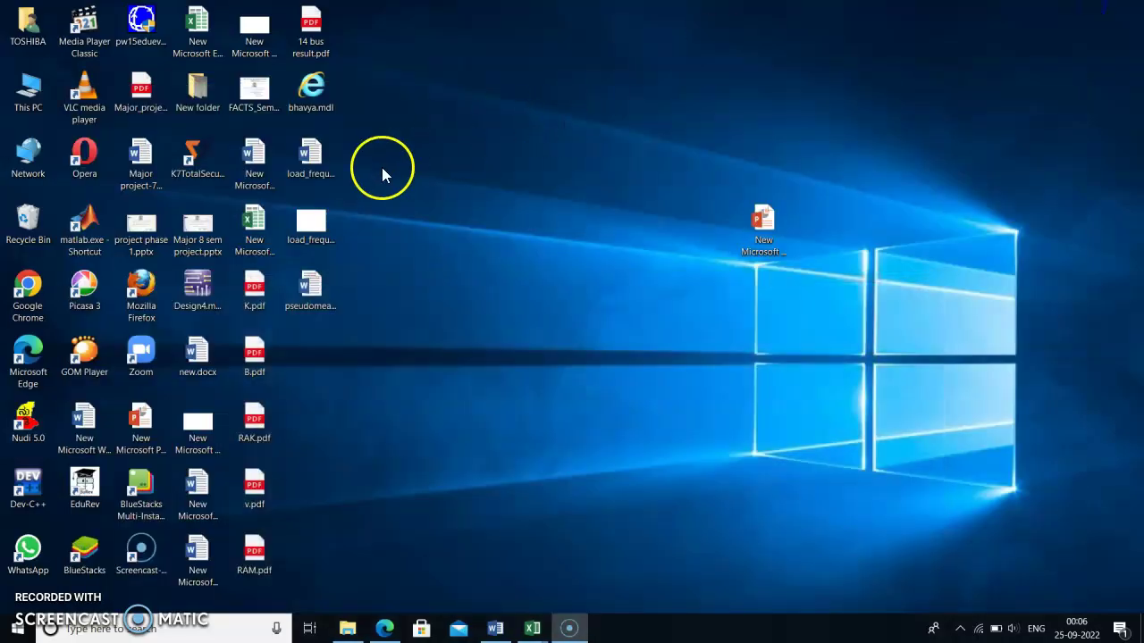
{"action": "double_click", "coordinate": [81, 234]}
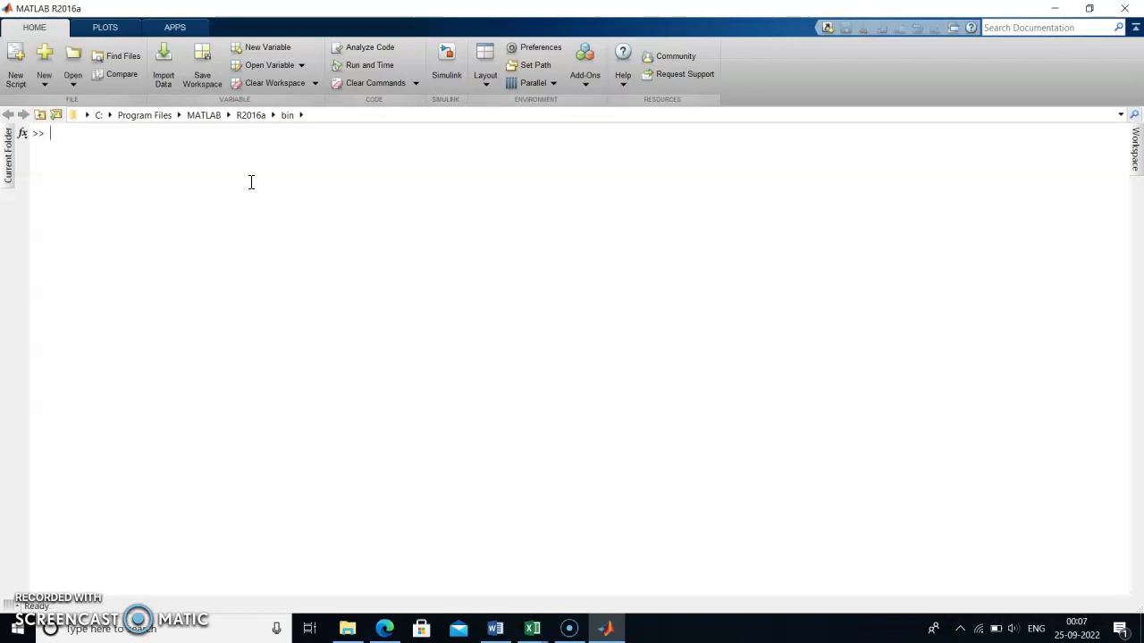
Step: Run nnstart, open the Neural Fitting app and advance to its data selection page
{"action": "type", "text": "nnstart"}
{"action": "key", "text": "Return"}
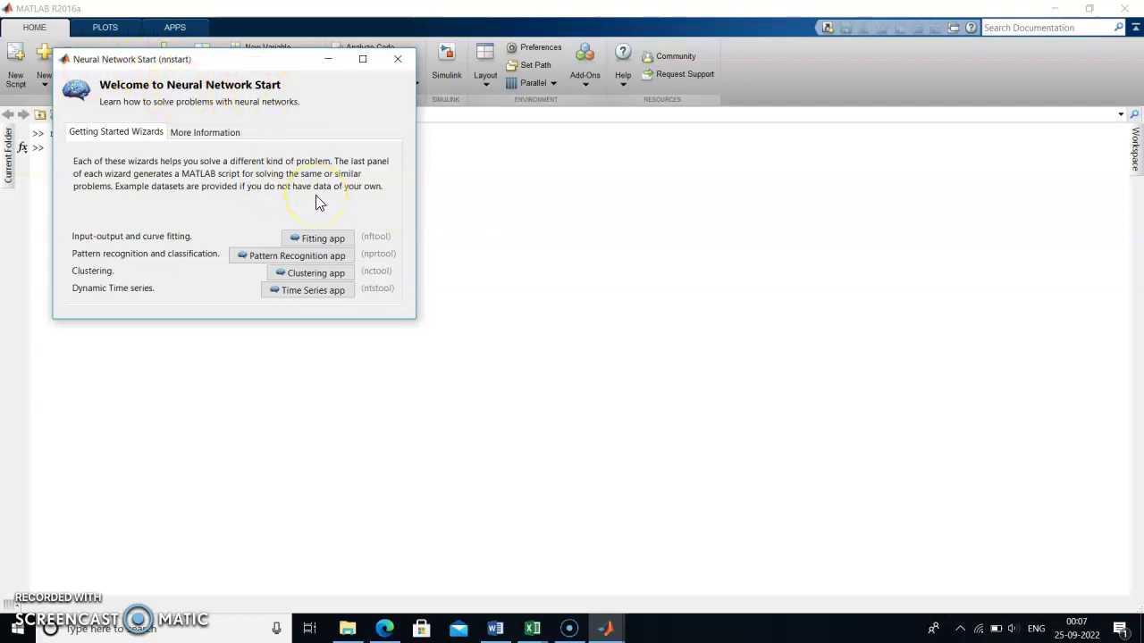
{"action": "left_click", "coordinate": [304, 239]}
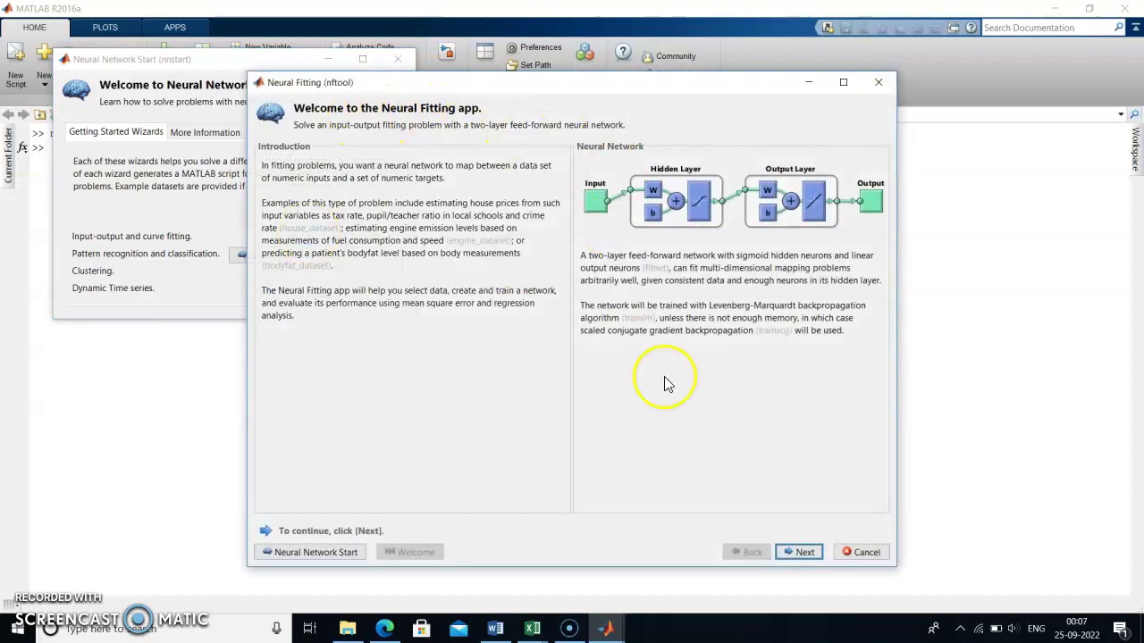
{"action": "left_click", "coordinate": [791, 555]}
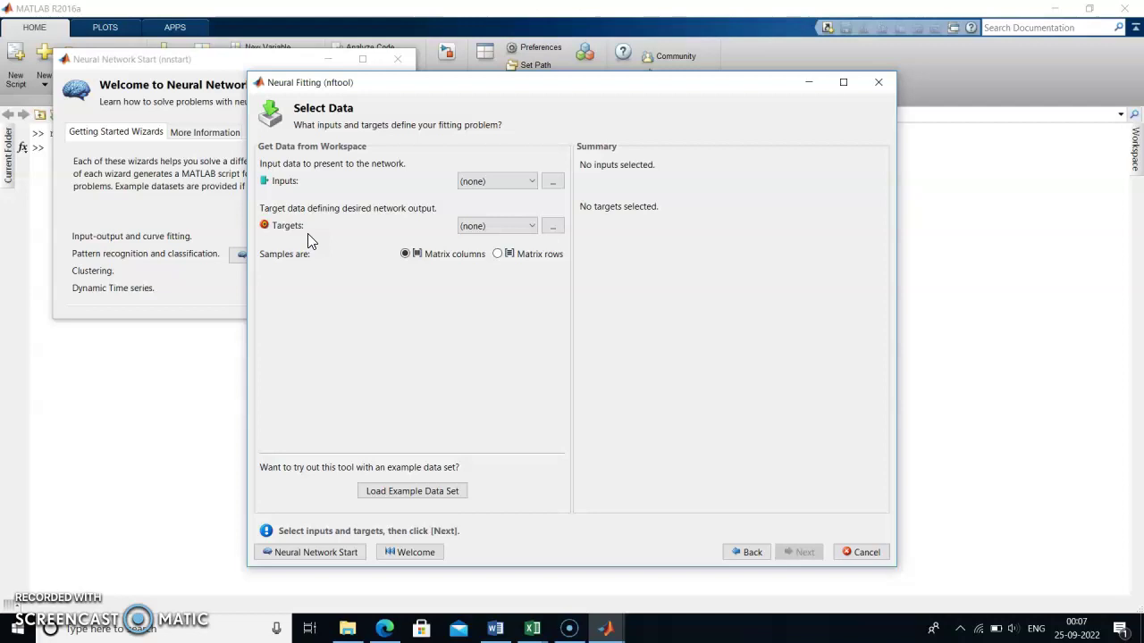
Step: Browse for the network's input data and open inputs.xlsx from the pss_lab folder on drive E
{"action": "left_click", "coordinate": [553, 183]}
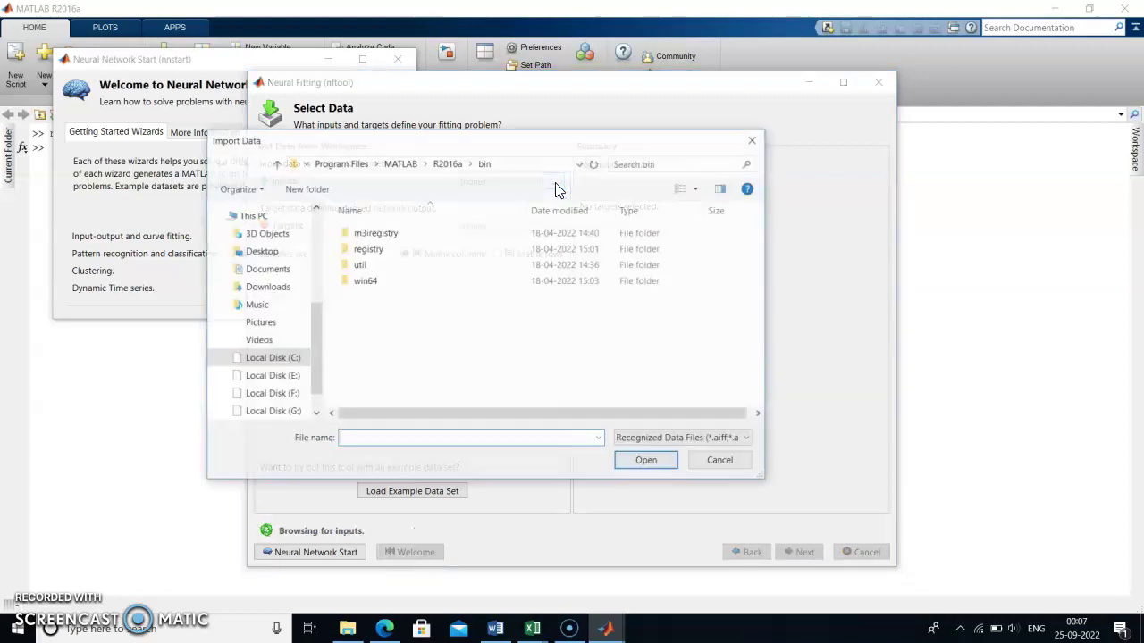
{"action": "left_click", "coordinate": [266, 395]}
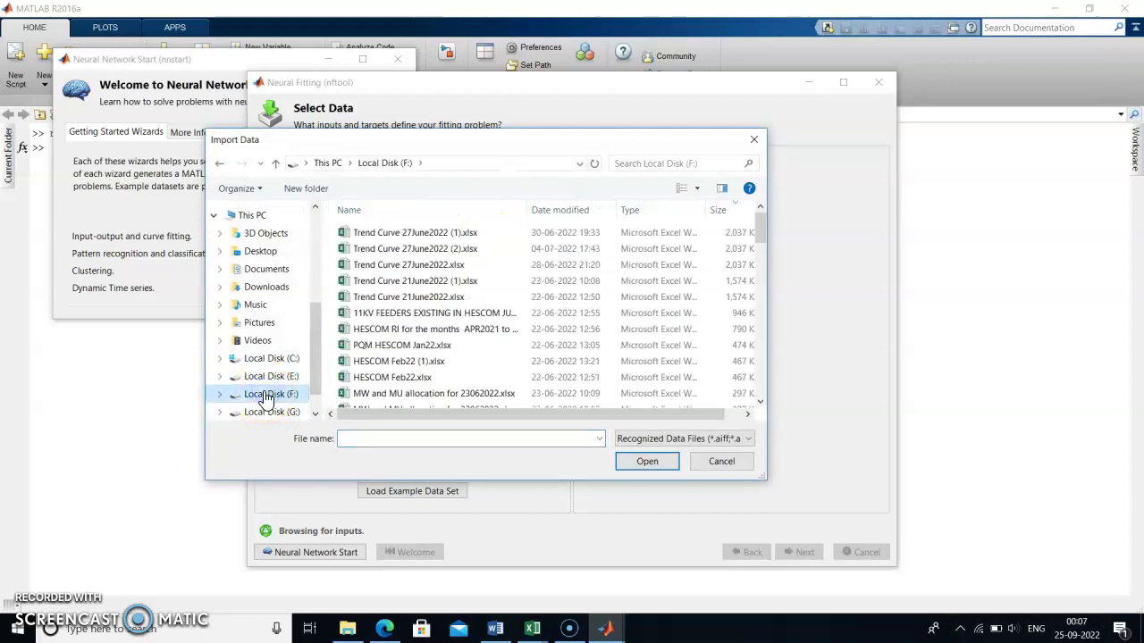
{"action": "left_click", "coordinate": [273, 377]}
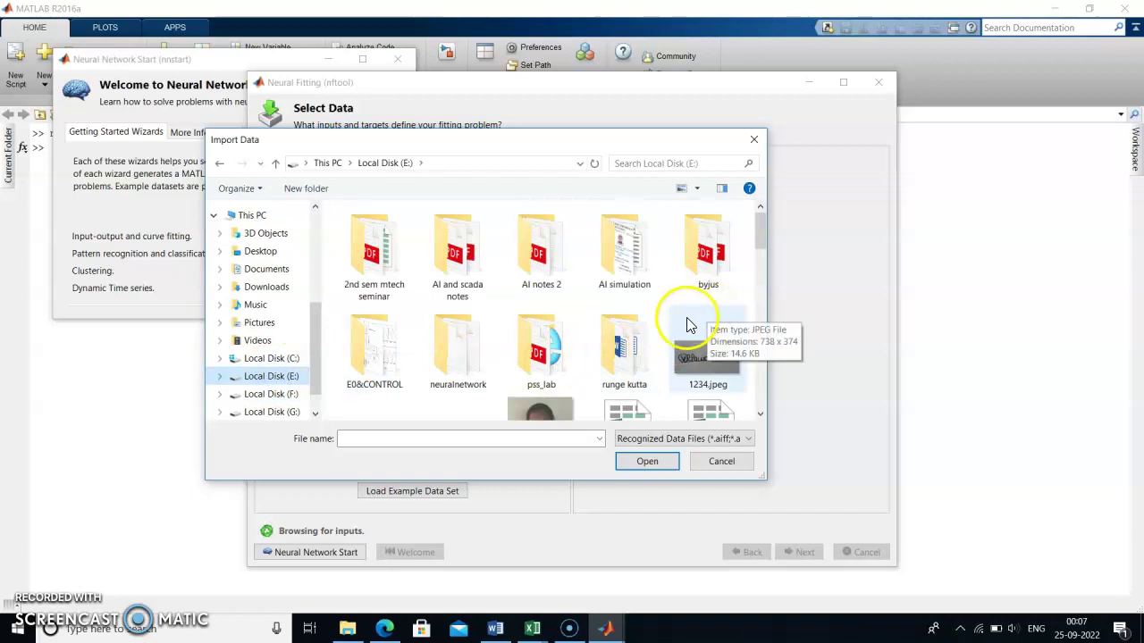
{"action": "left_click", "coordinate": [551, 350]}
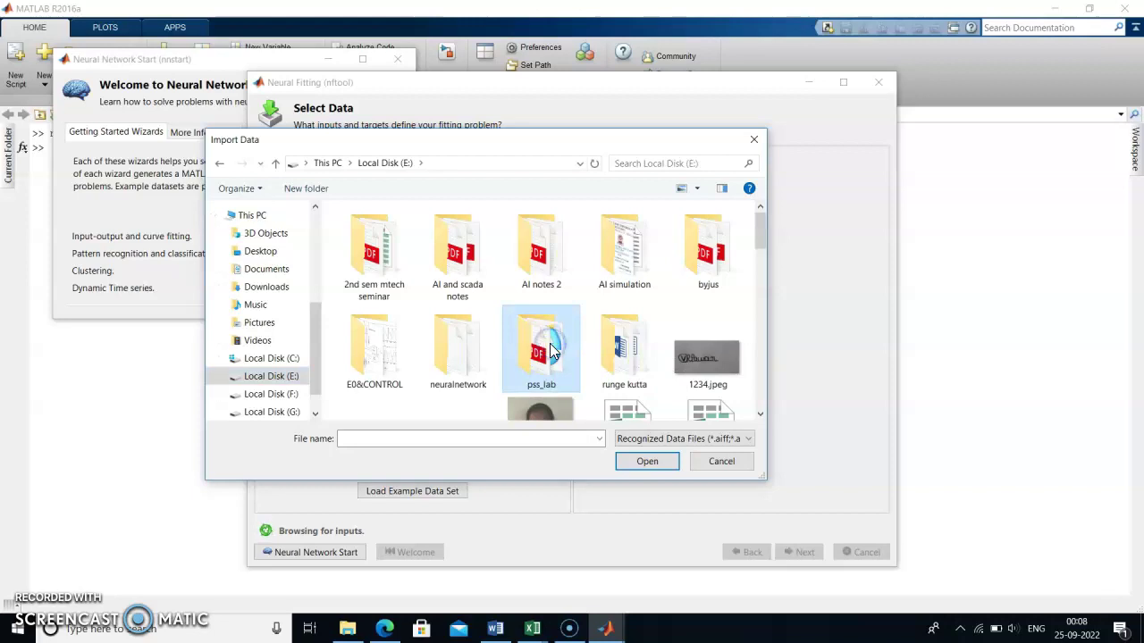
{"action": "double_click", "coordinate": [551, 350]}
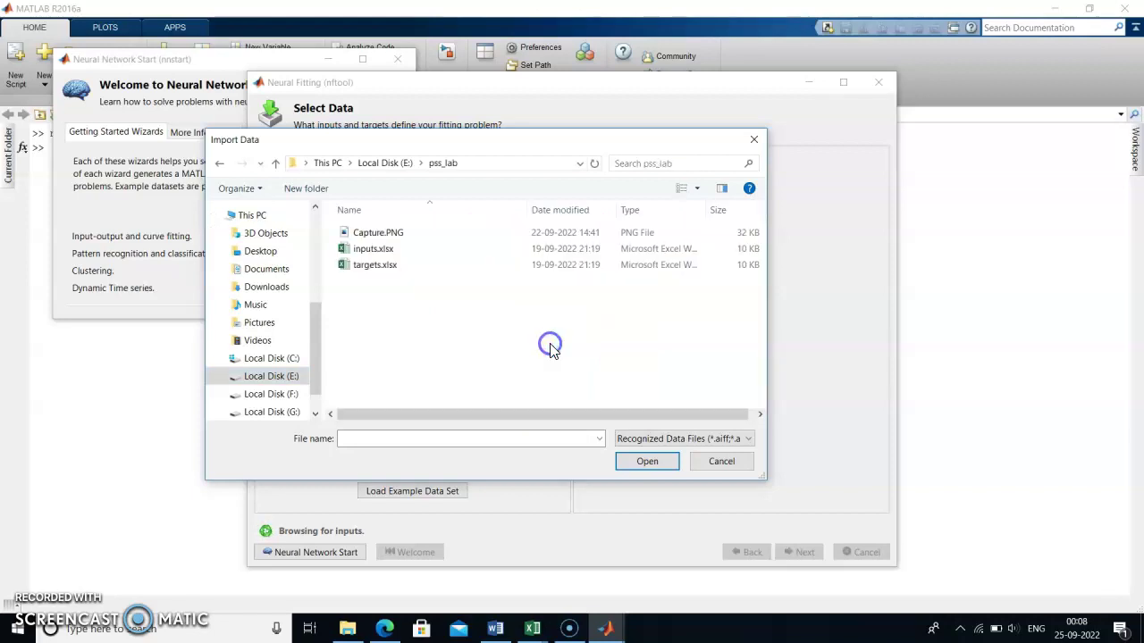
{"action": "left_click", "coordinate": [456, 251]}
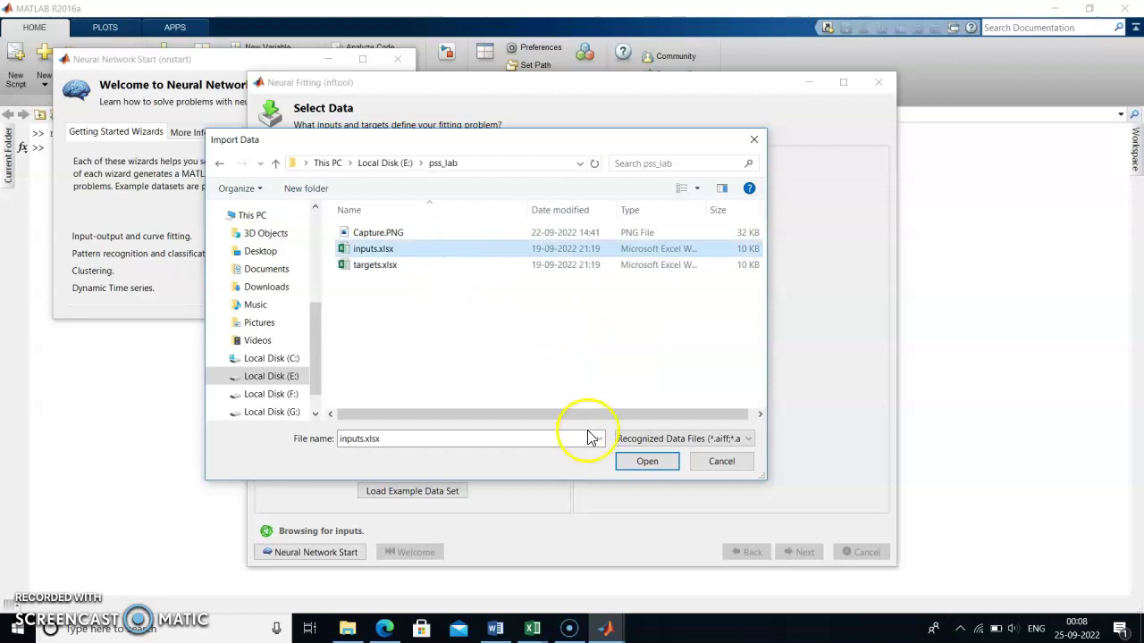
{"action": "left_click", "coordinate": [636, 462]}
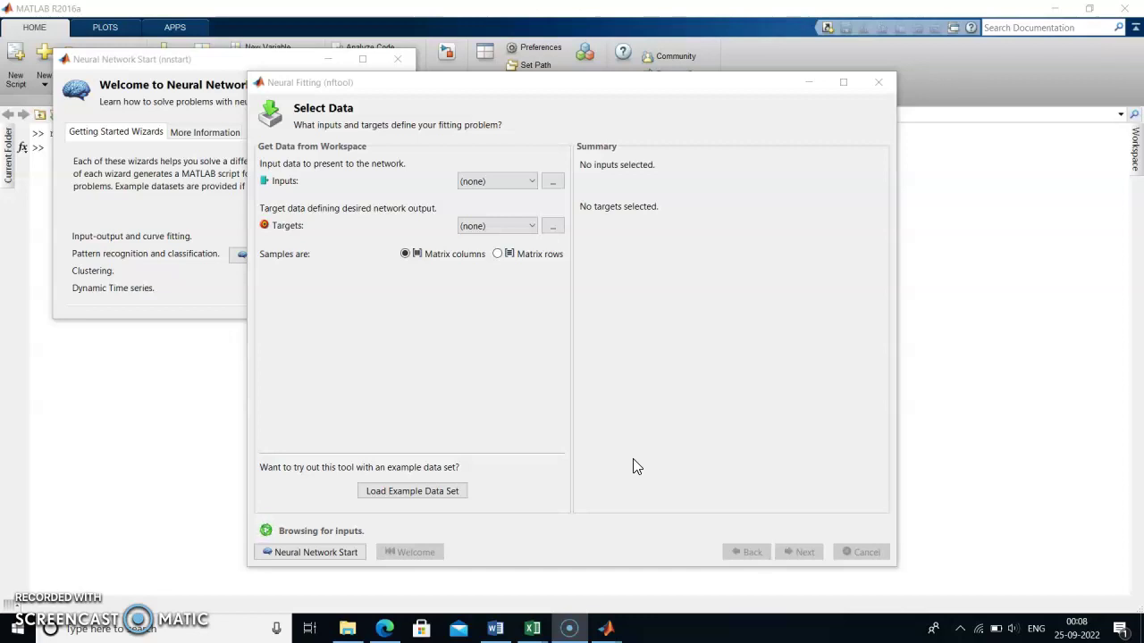
{"action": "left_click", "coordinate": [560, 447]}
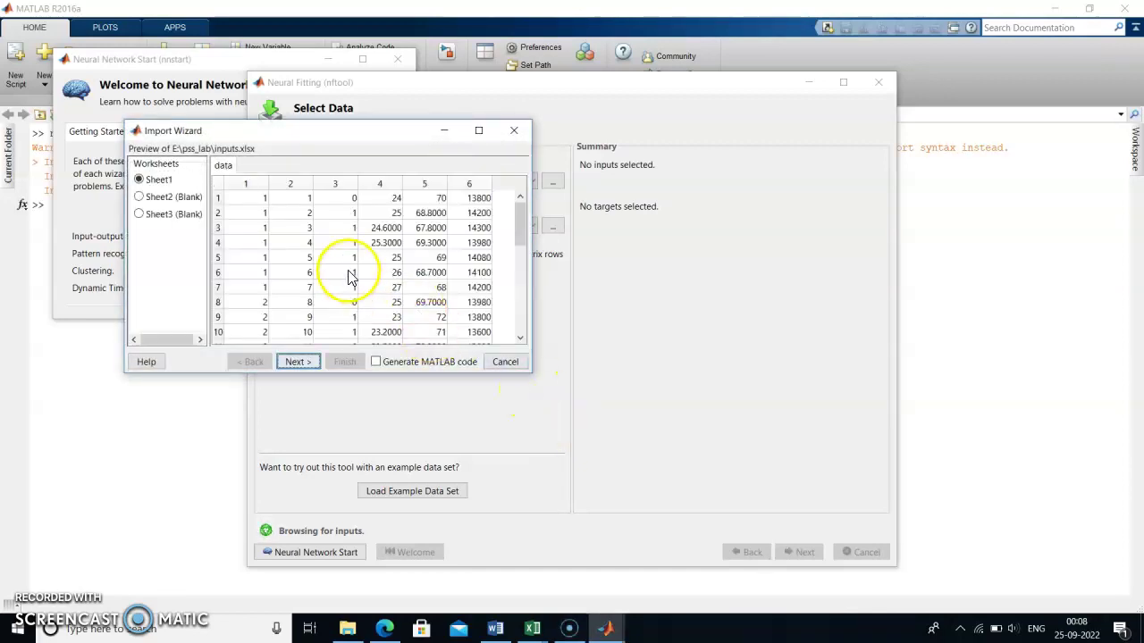
Step: Import the Sheet1 data as a variable named inputs and set the samples to matrix rows
{"action": "left_click", "coordinate": [295, 362]}
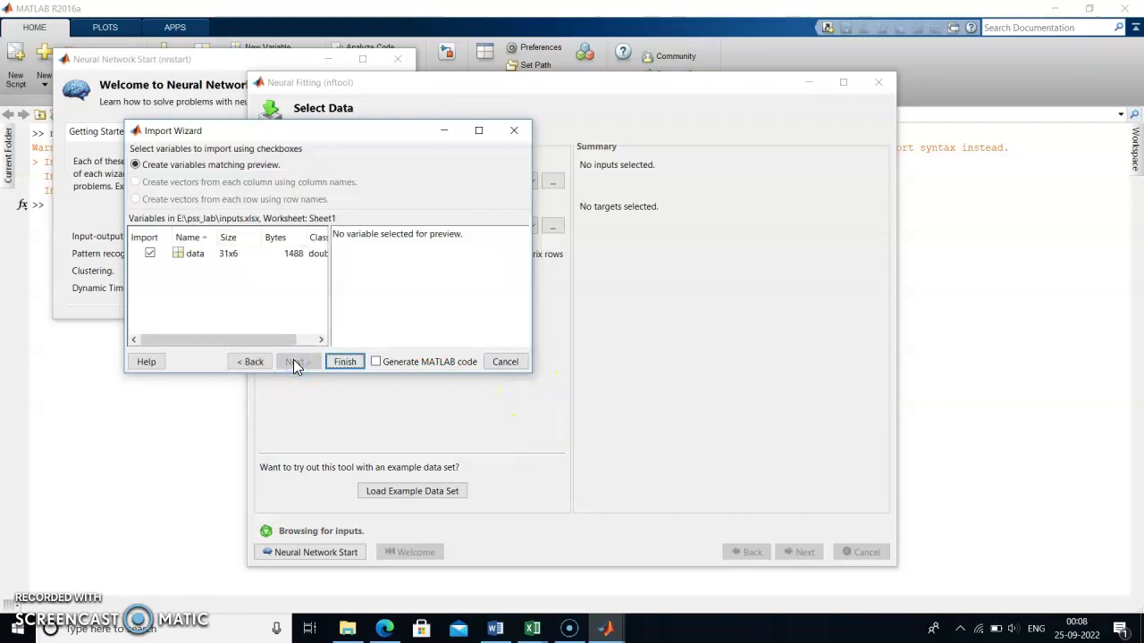
{"action": "double_click", "coordinate": [202, 257]}
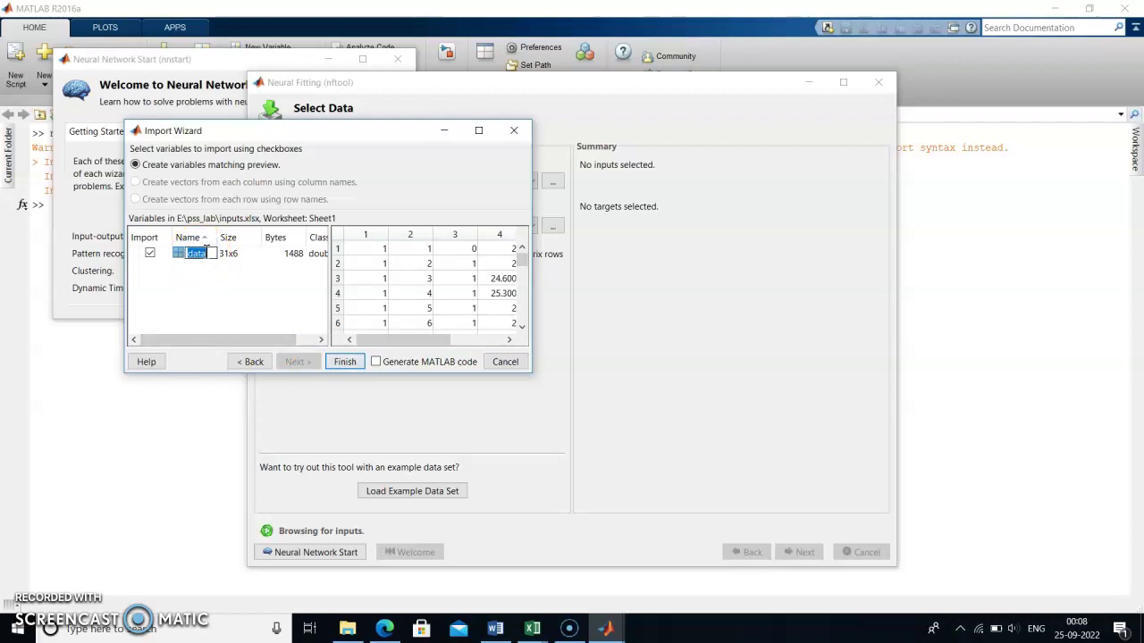
{"action": "type", "text": "inp"}
{"action": "type", "text": "u"}
{"action": "type", "text": "ts"}
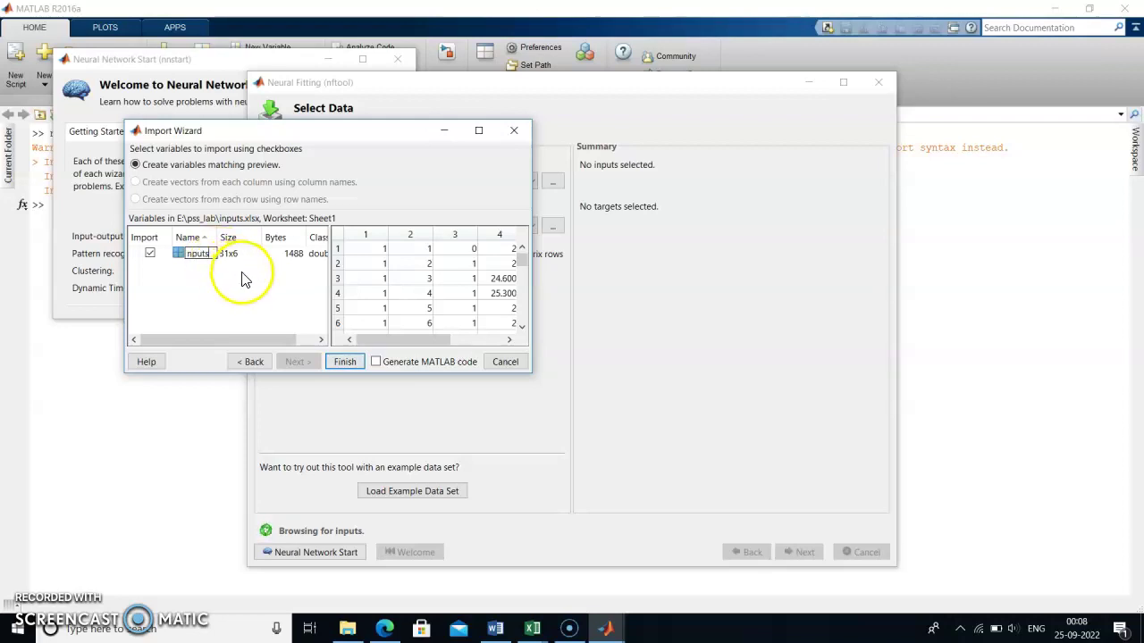
{"action": "left_click", "coordinate": [345, 362]}
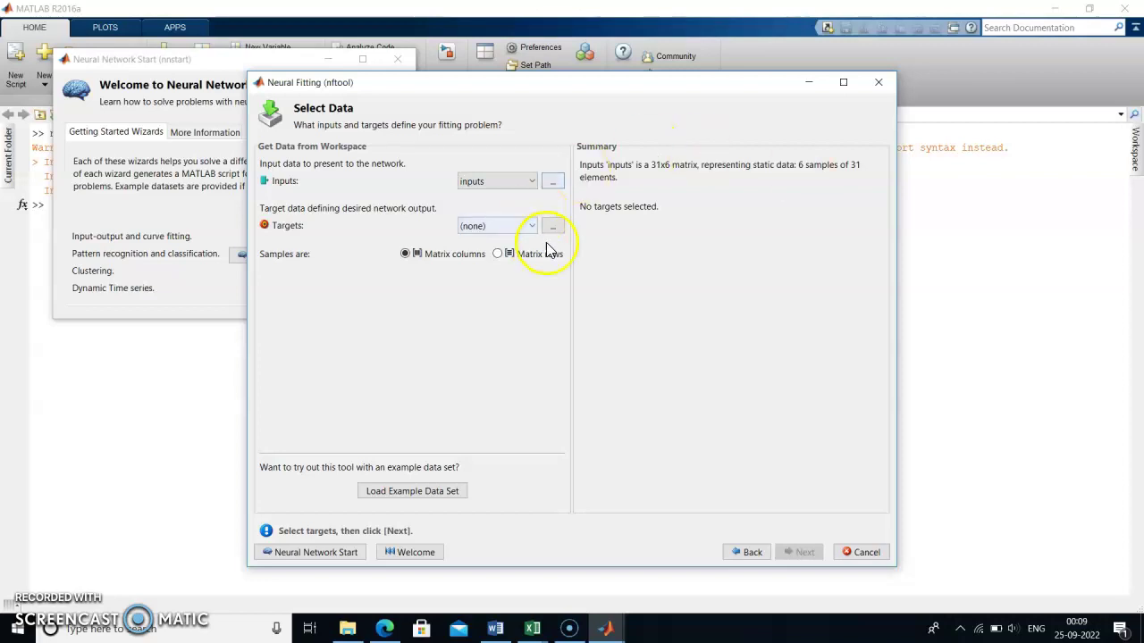
{"action": "left_click", "coordinate": [498, 254]}
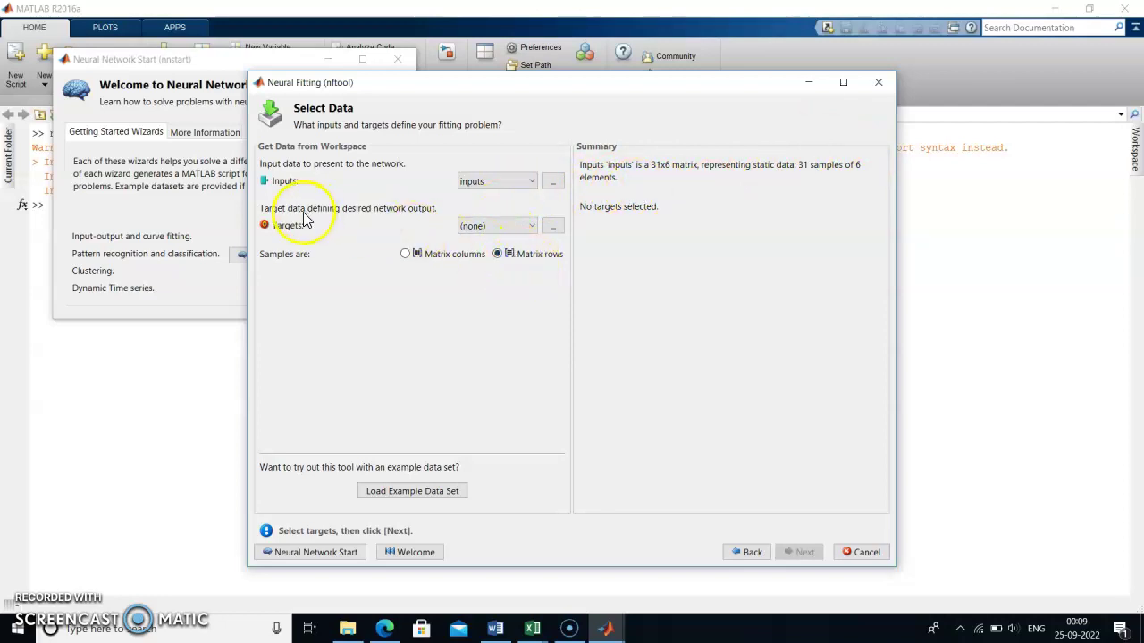
Step: Browse for the network's target data and open targets.xlsx from the pss_lab folder on drive E
{"action": "left_click", "coordinate": [551, 229]}
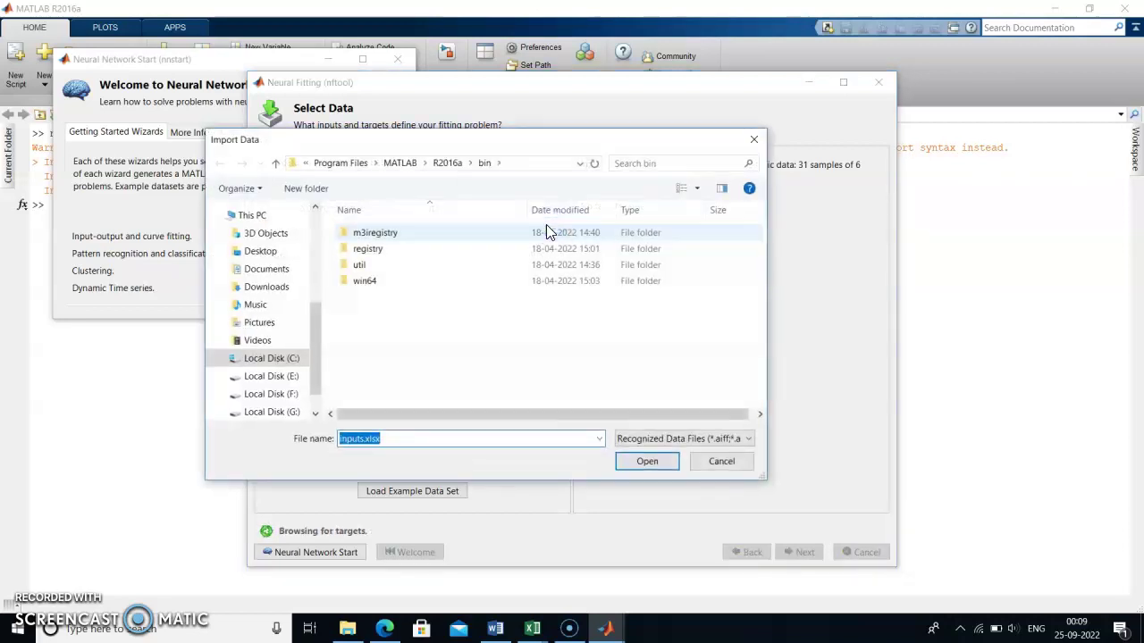
{"action": "left_click", "coordinate": [284, 394]}
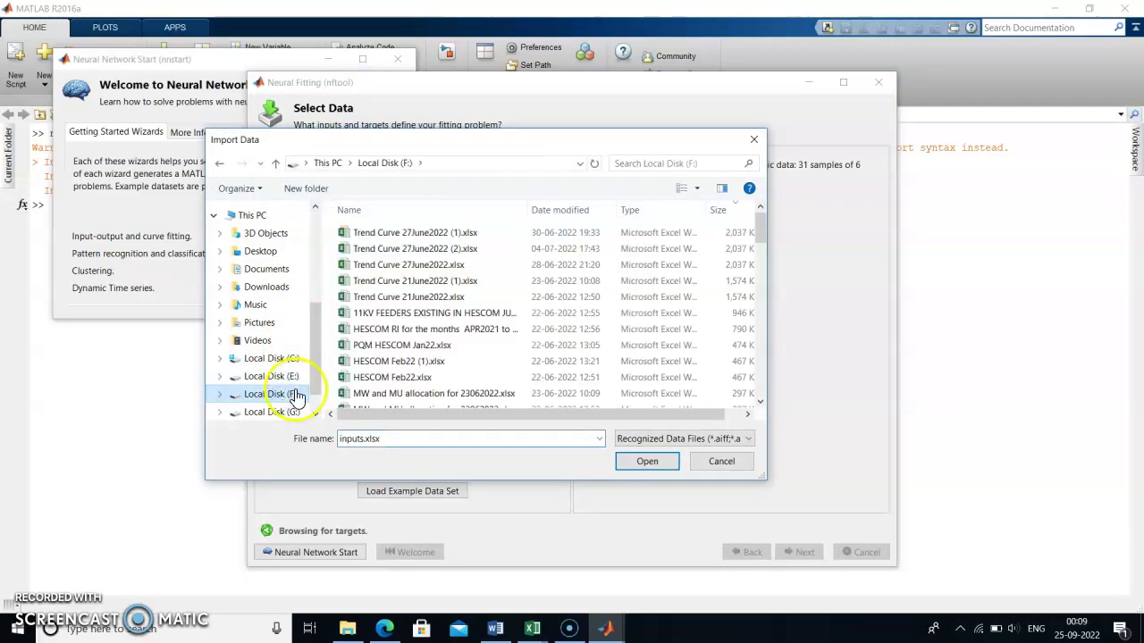
{"action": "left_click", "coordinate": [280, 376]}
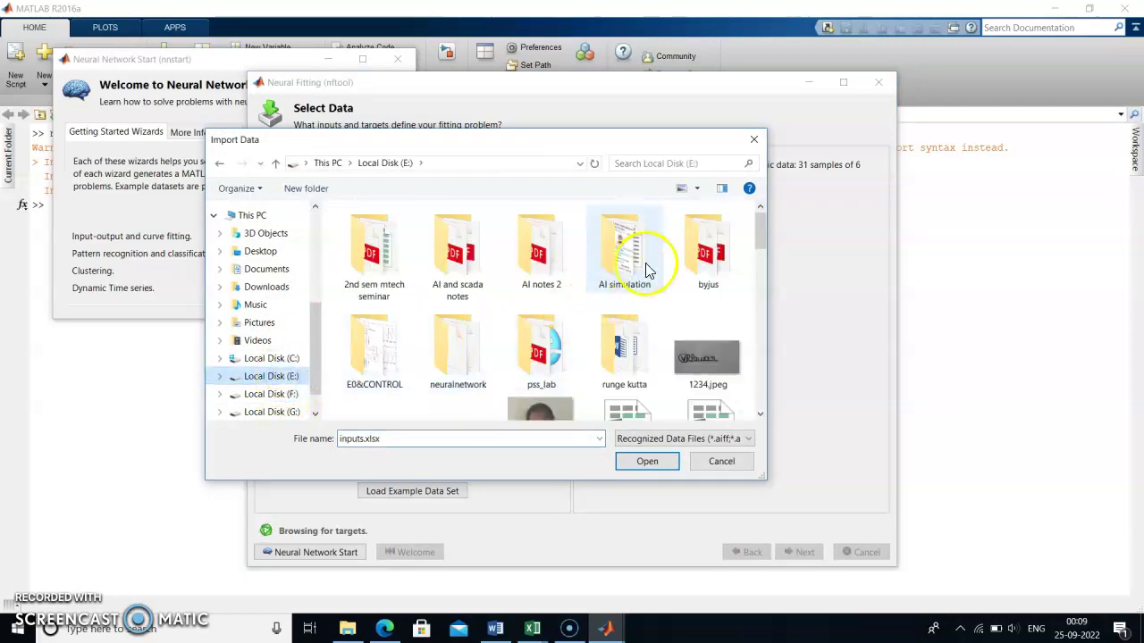
{"action": "double_click", "coordinate": [527, 344]}
{"action": "left_click", "coordinate": [463, 264]}
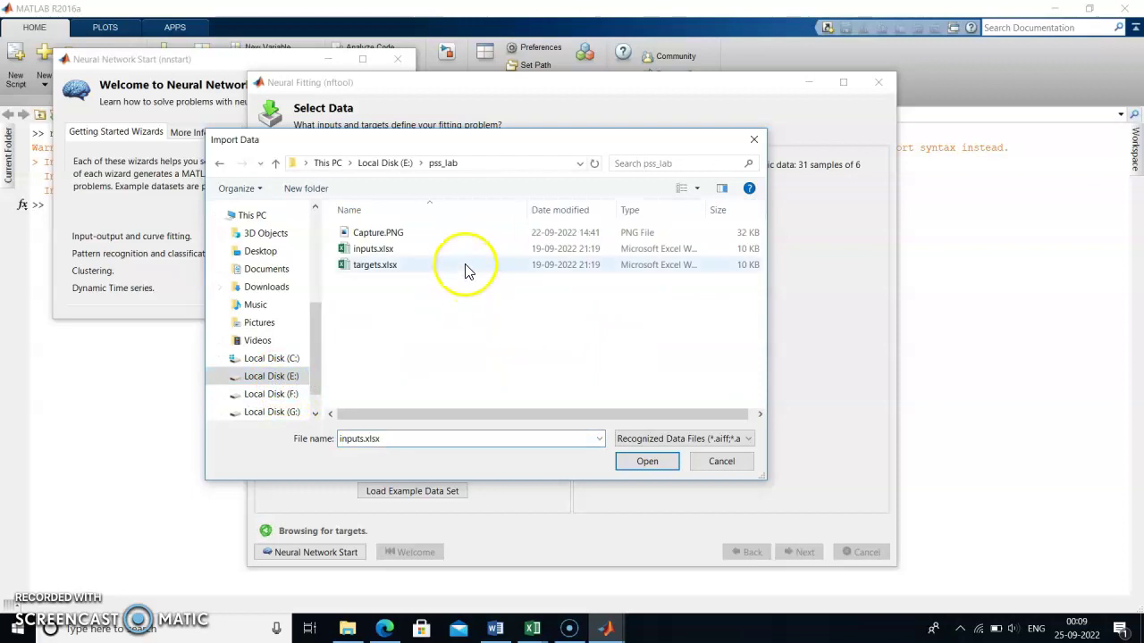
{"action": "left_click", "coordinate": [635, 456]}
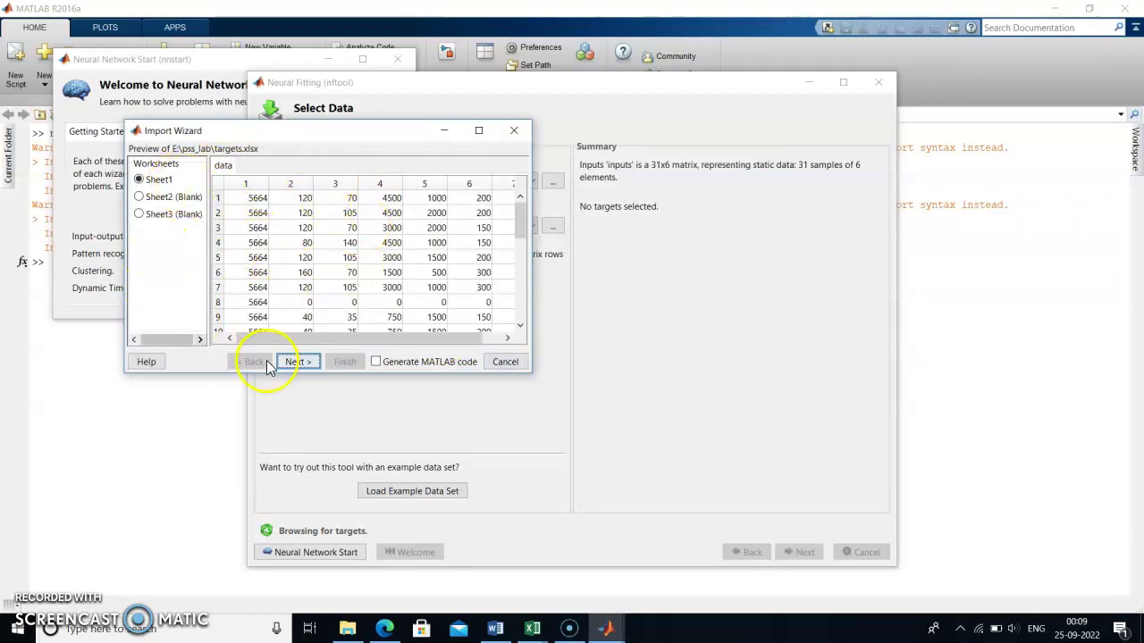
Step: Import the target data as a variable named targets and continue to the validation and test data page
{"action": "left_click", "coordinate": [296, 362]}
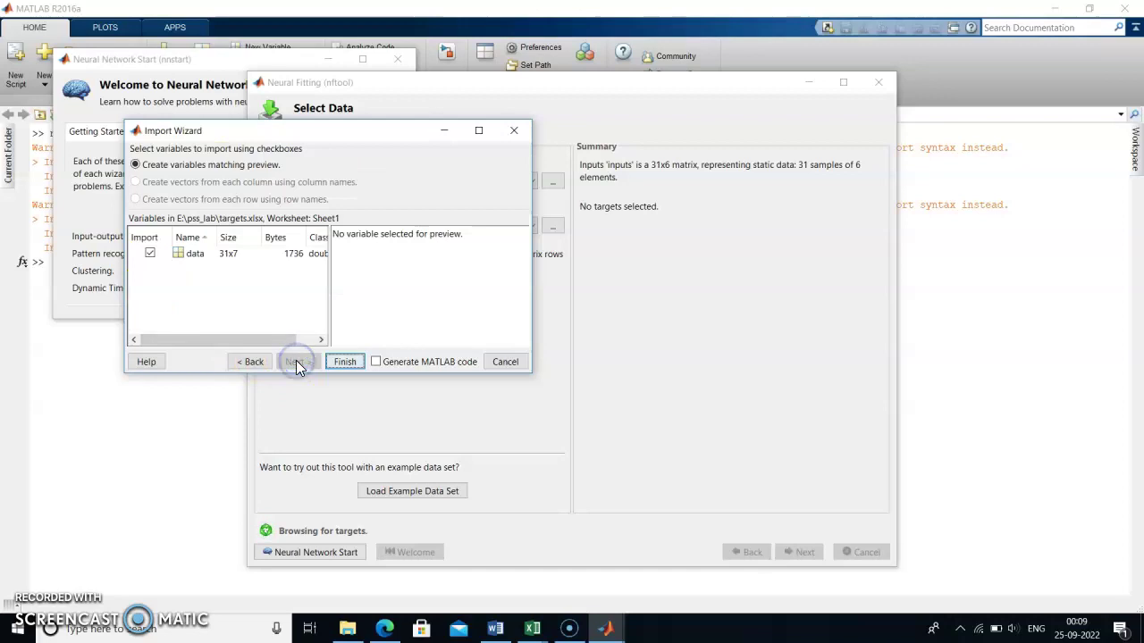
{"action": "left_click", "coordinate": [197, 258]}
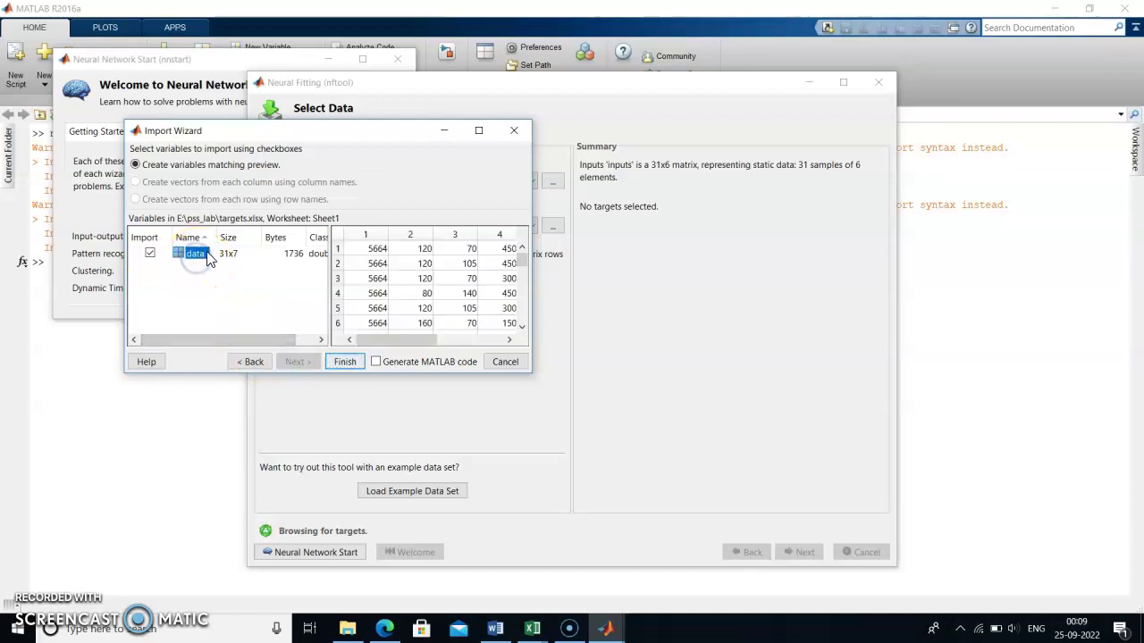
{"action": "left_click", "coordinate": [204, 256]}
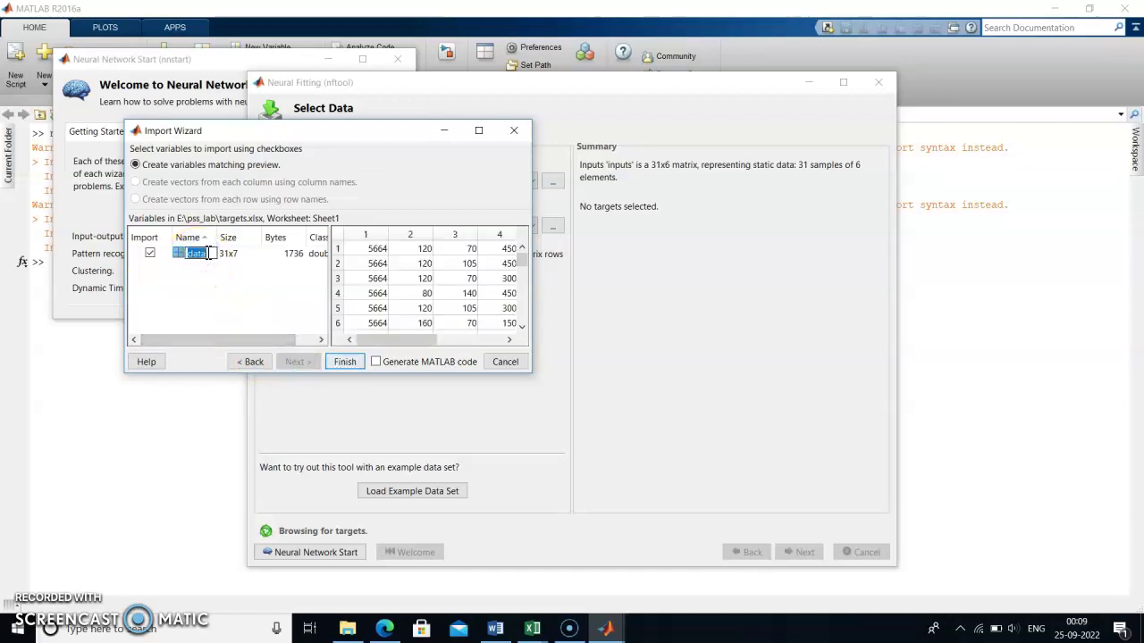
{"action": "type", "text": "ta"}
{"action": "left_click", "coordinate": [344, 361]}
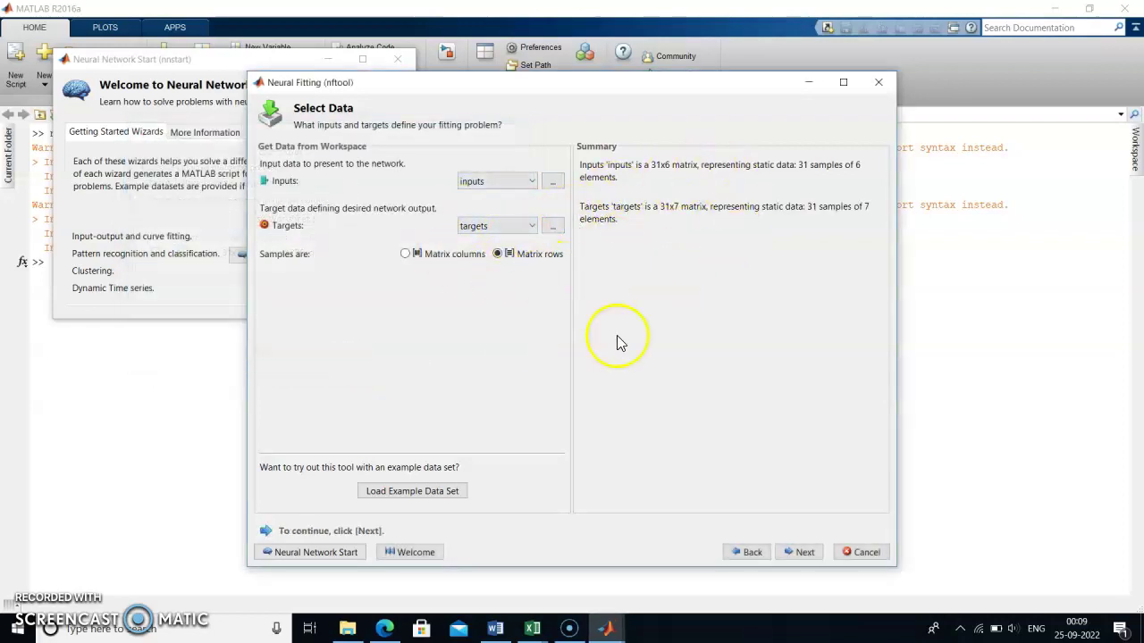
{"action": "left_click", "coordinate": [782, 555]}
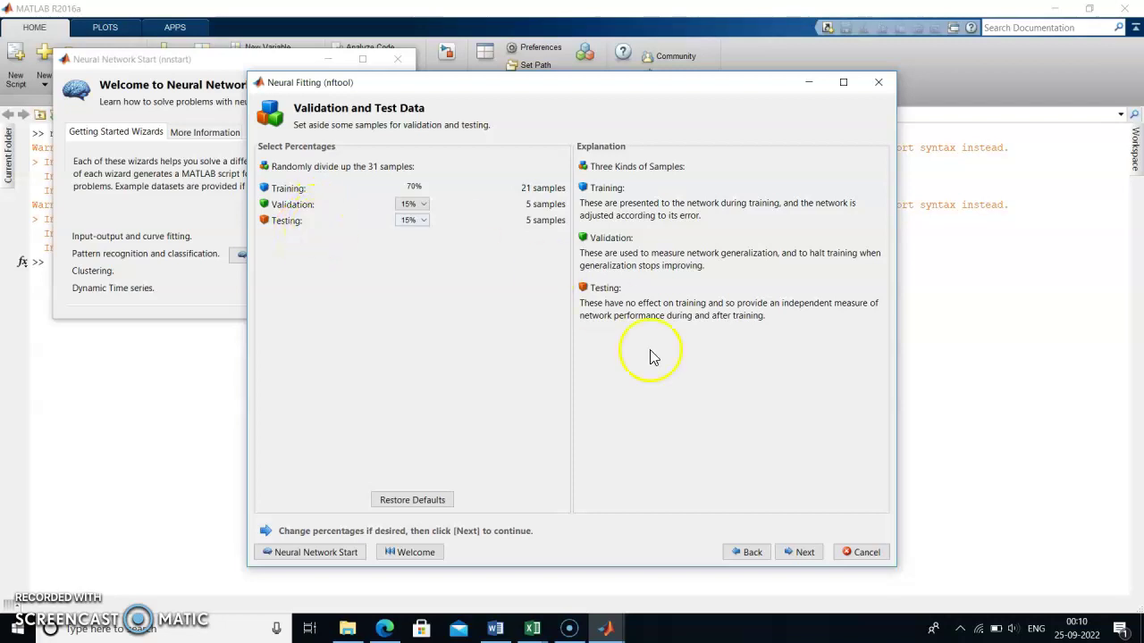
Step: Train the network with the Levenberg-Marquardt algorithm, keeping 15% validation data, 15% testing data and 10 hidden neurons
{"action": "left_click", "coordinate": [800, 556]}
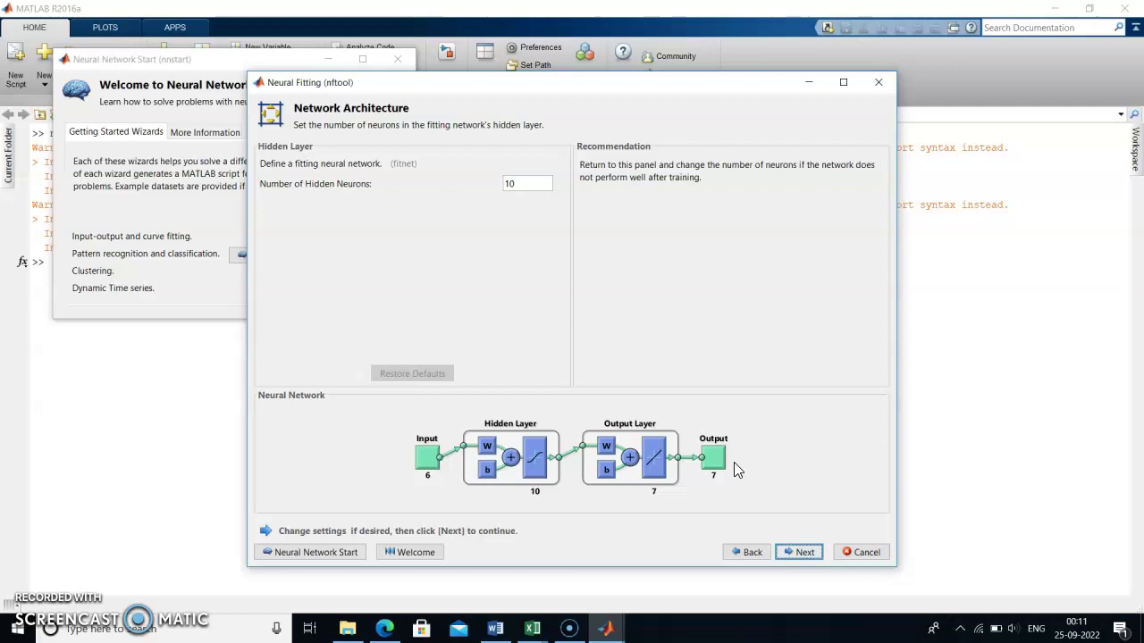
{"action": "left_click", "coordinate": [807, 553]}
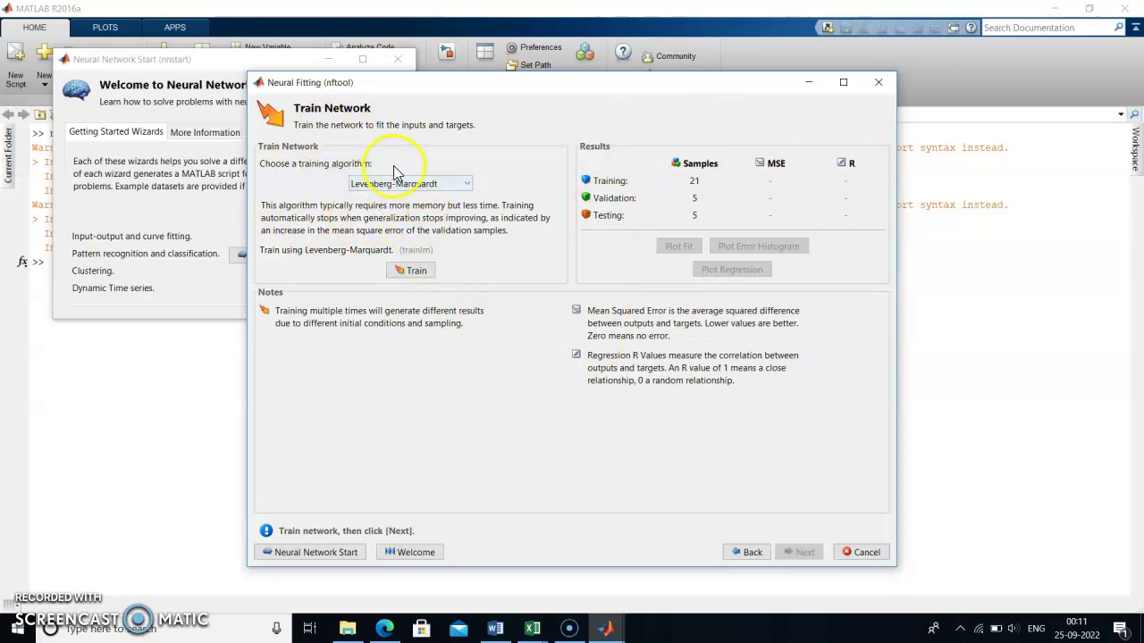
{"action": "left_click", "coordinate": [468, 185]}
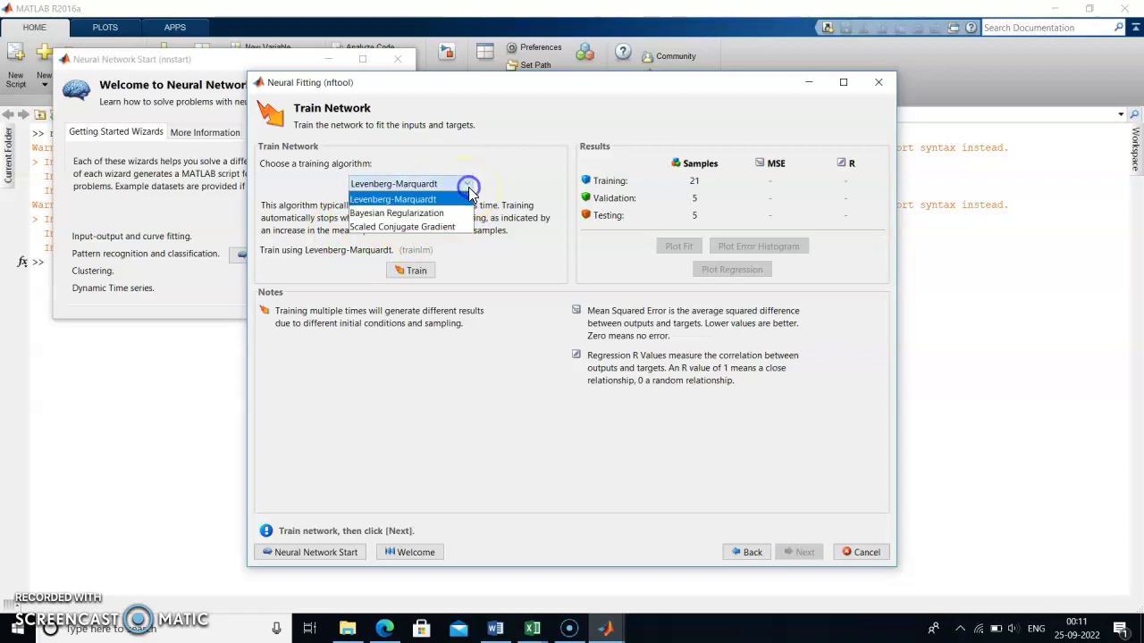
{"action": "left_click", "coordinate": [520, 170]}
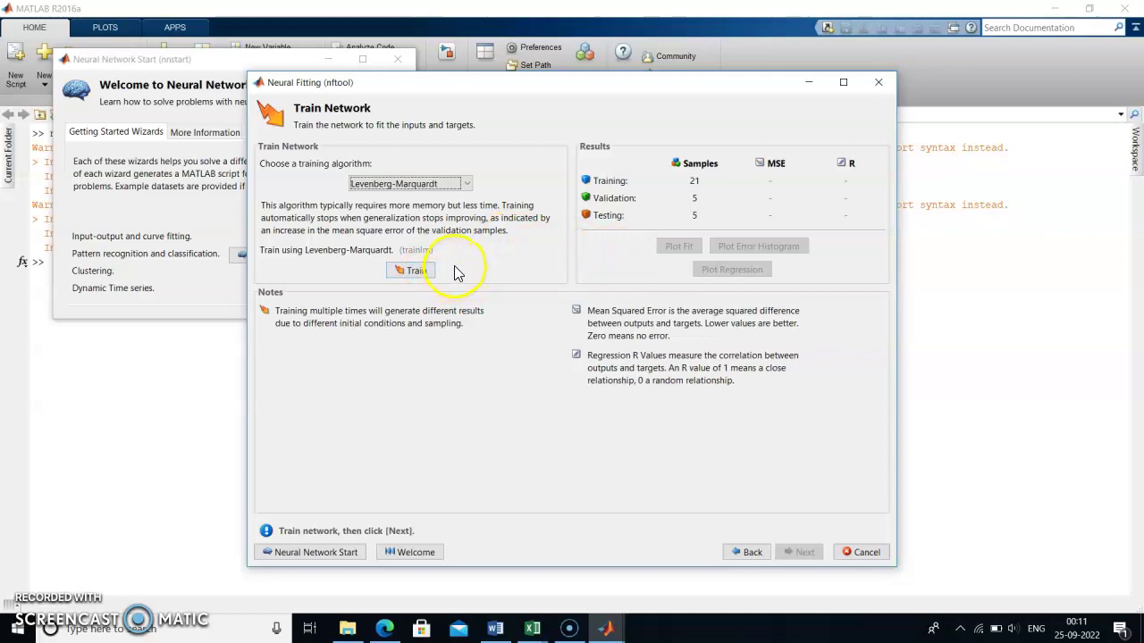
{"action": "left_click", "coordinate": [404, 273]}
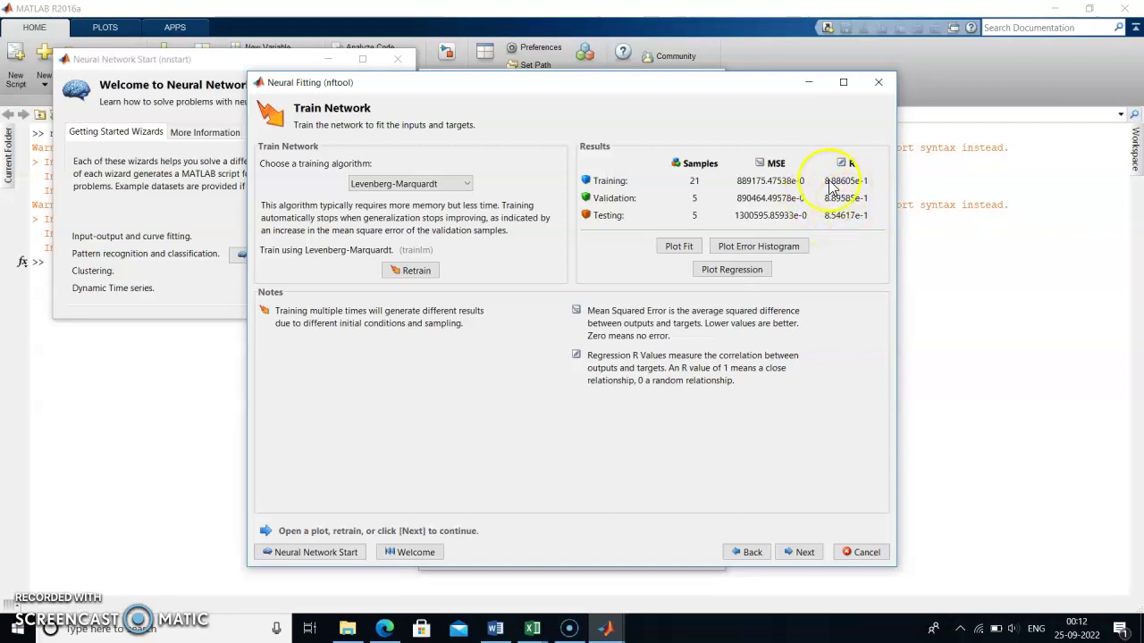
Step: Retrain the network repeatedly with the Levenberg-Marquardt algorithm to bring the regression R values closer to 1
{"action": "left_click", "coordinate": [686, 254]}
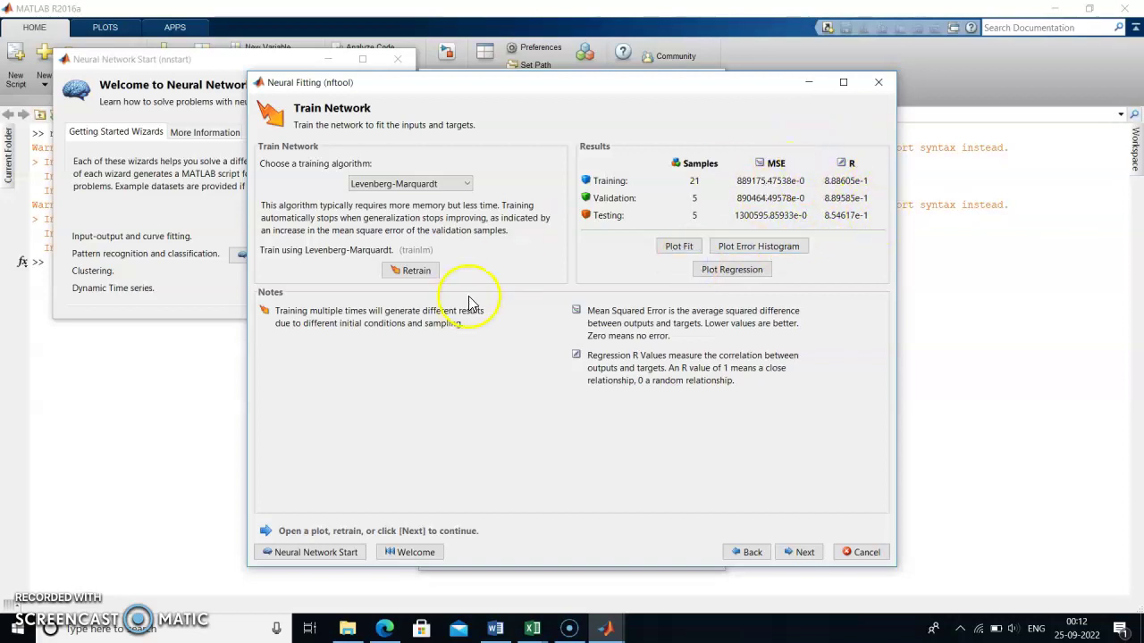
{"action": "left_click", "coordinate": [421, 272]}
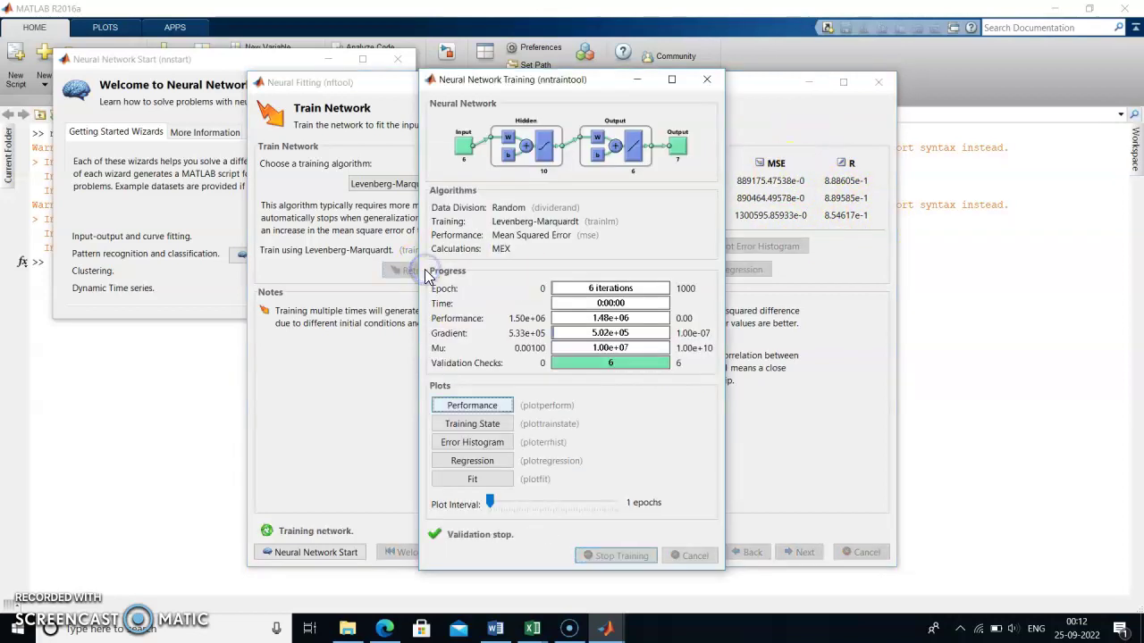
{"action": "left_click", "coordinate": [420, 272]}
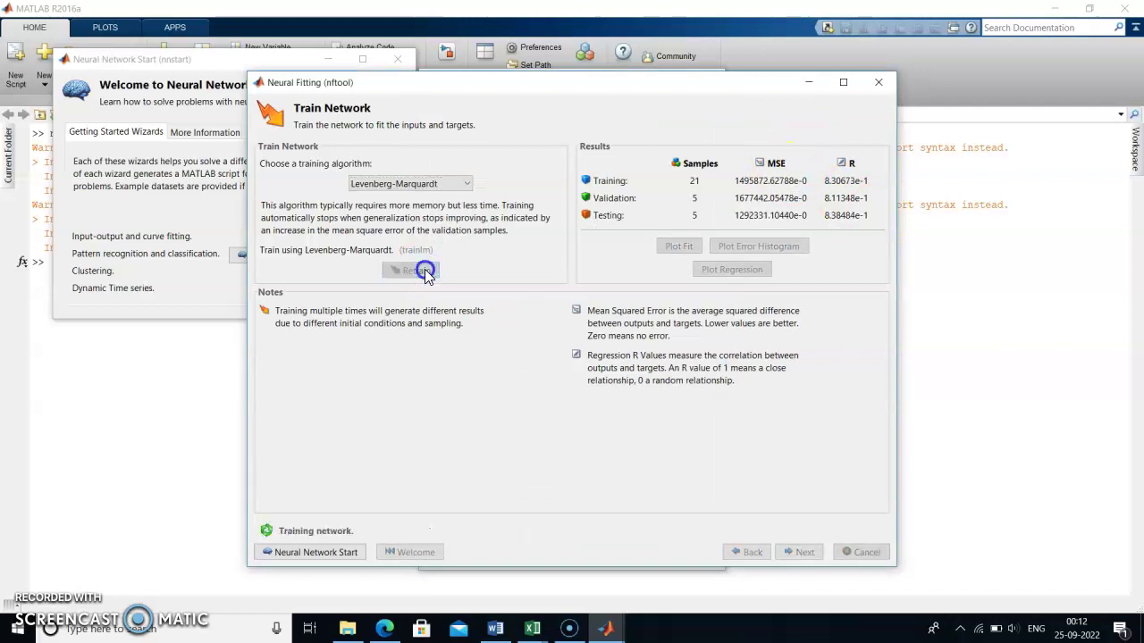
{"action": "left_click", "coordinate": [420, 272]}
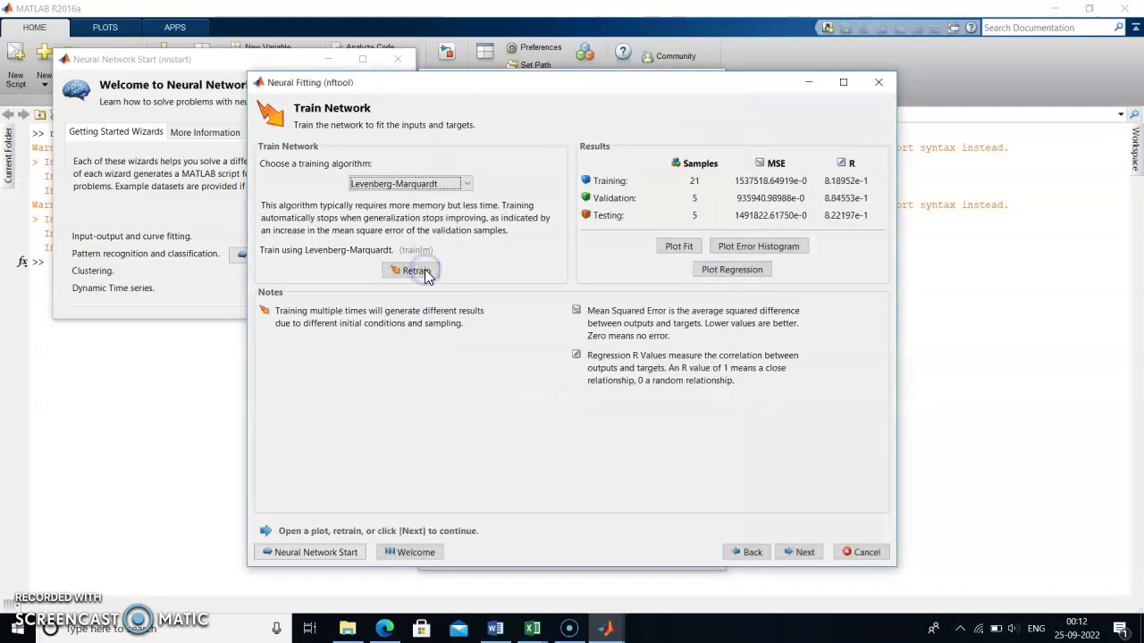
{"action": "left_click", "coordinate": [420, 271]}
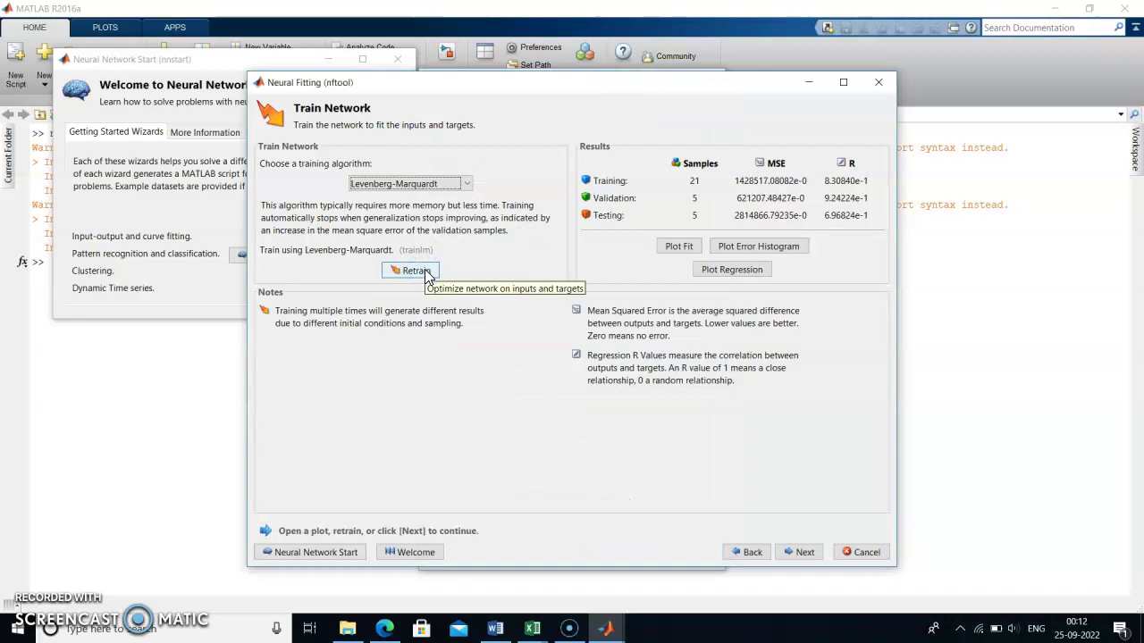
{"action": "left_click", "coordinate": [420, 271]}
{"action": "left_click", "coordinate": [420, 272]}
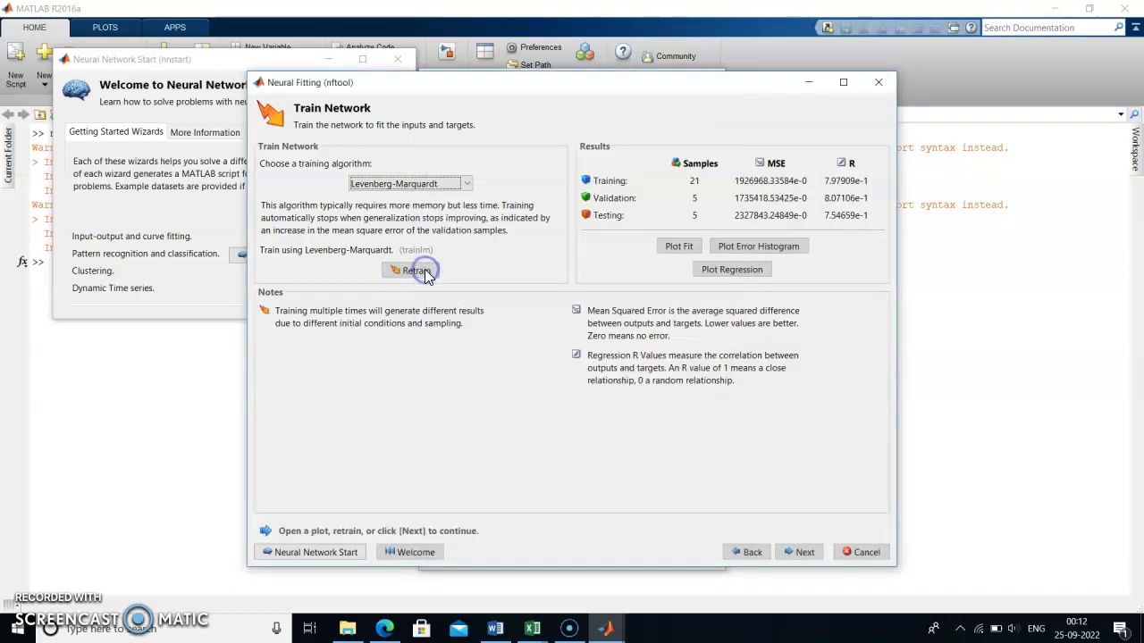
{"action": "left_click", "coordinate": [420, 272]}
{"action": "left_click", "coordinate": [423, 271]}
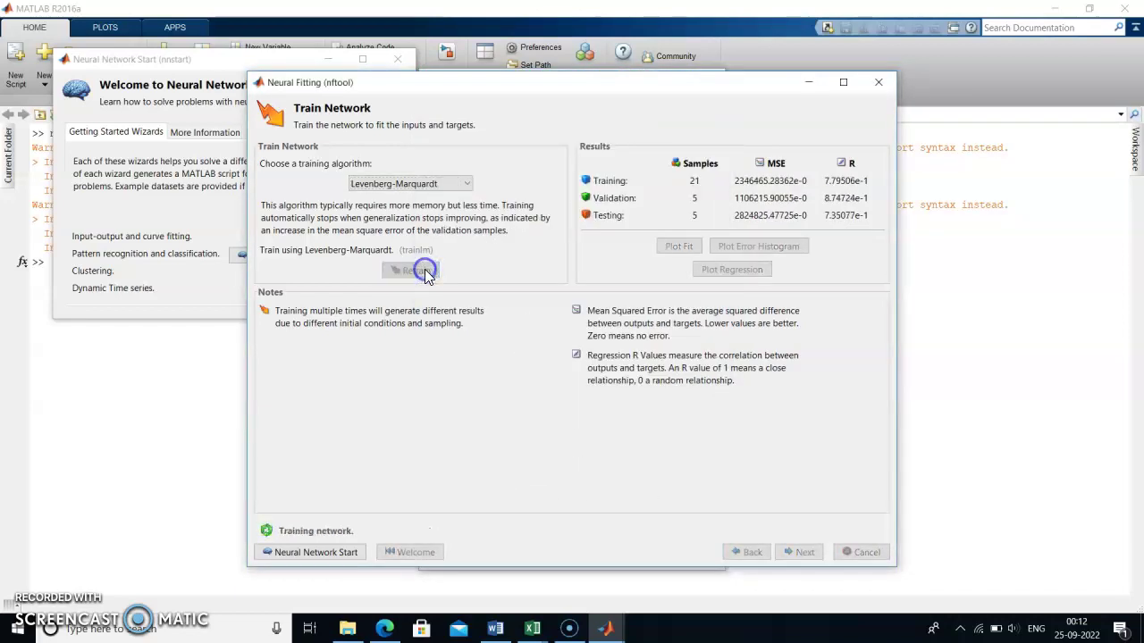
{"action": "left_click", "coordinate": [424, 272]}
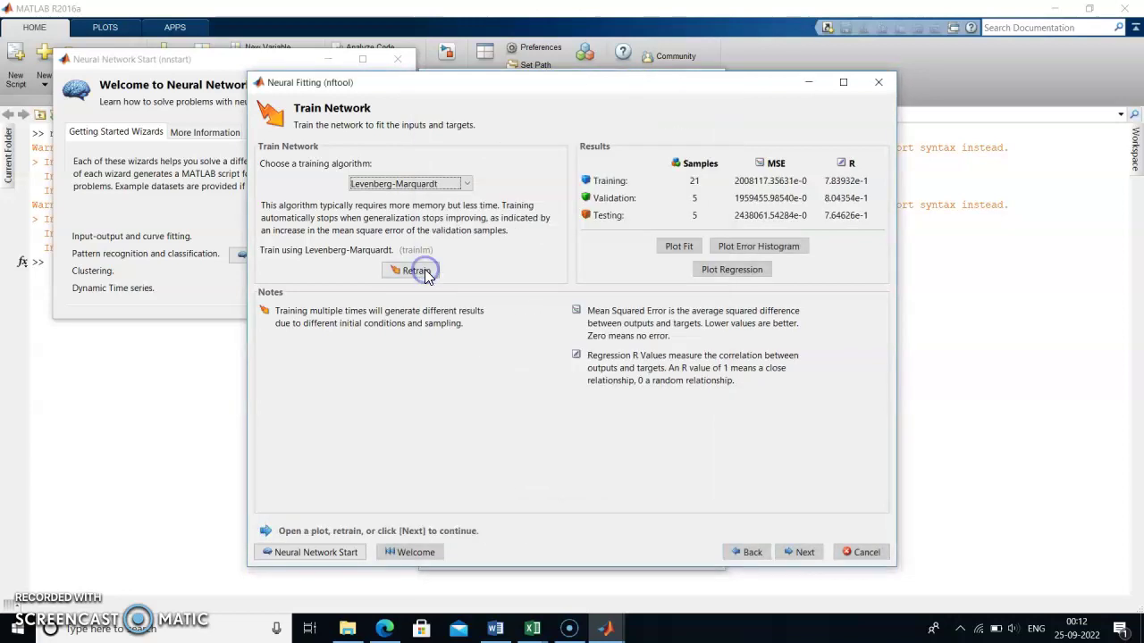
{"action": "left_click", "coordinate": [420, 272]}
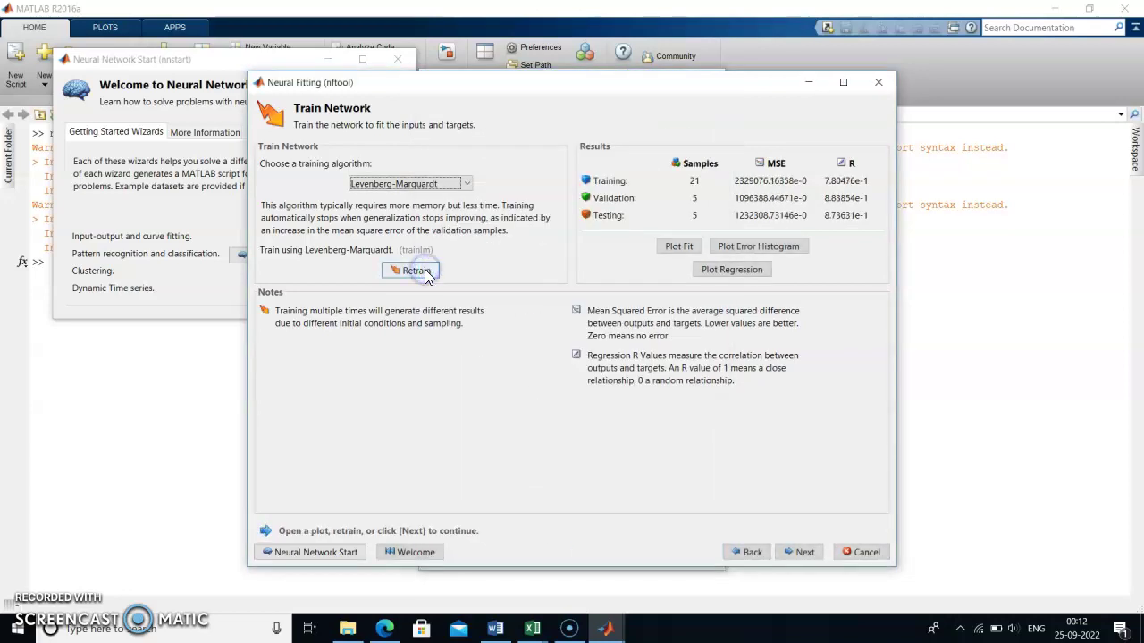
{"action": "left_click", "coordinate": [420, 272]}
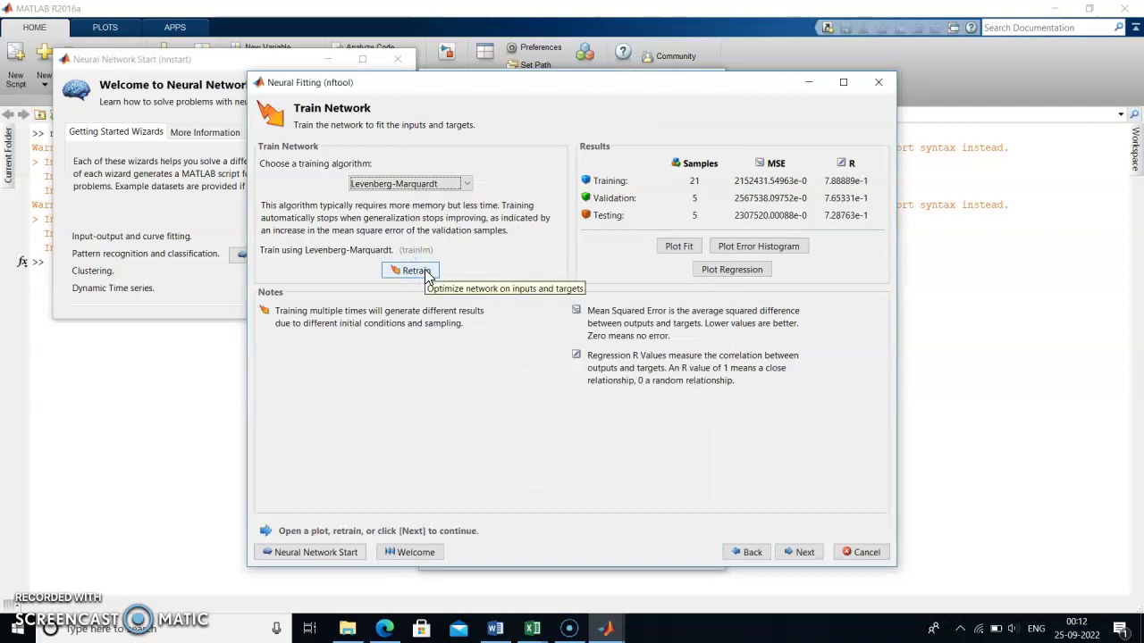
{"action": "left_click", "coordinate": [415, 270]}
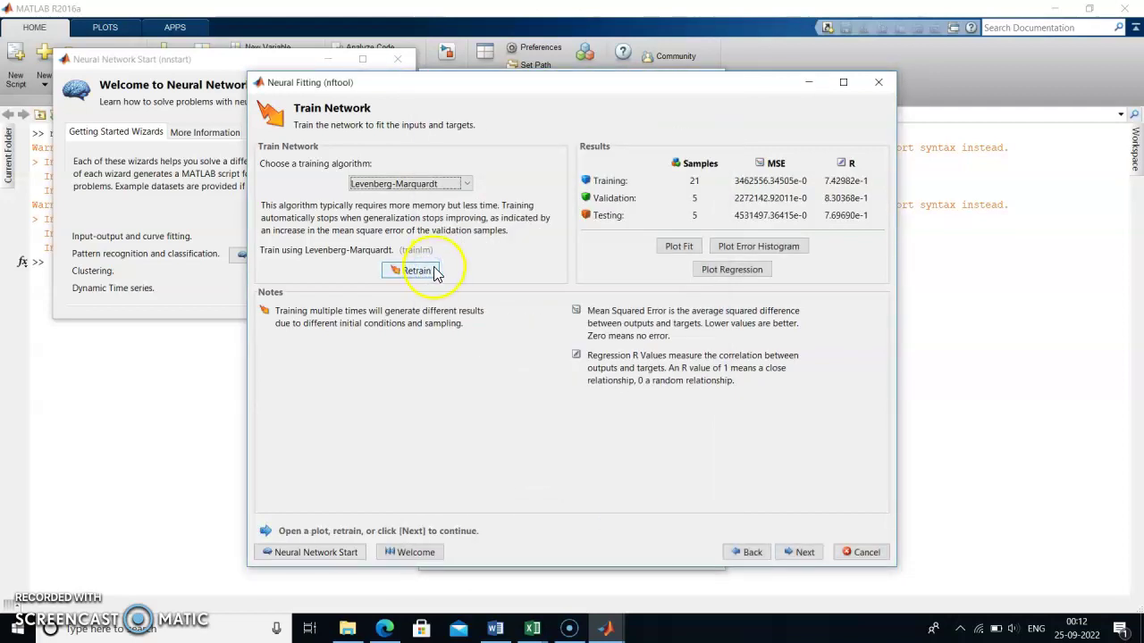
{"action": "left_click", "coordinate": [600, 175]}
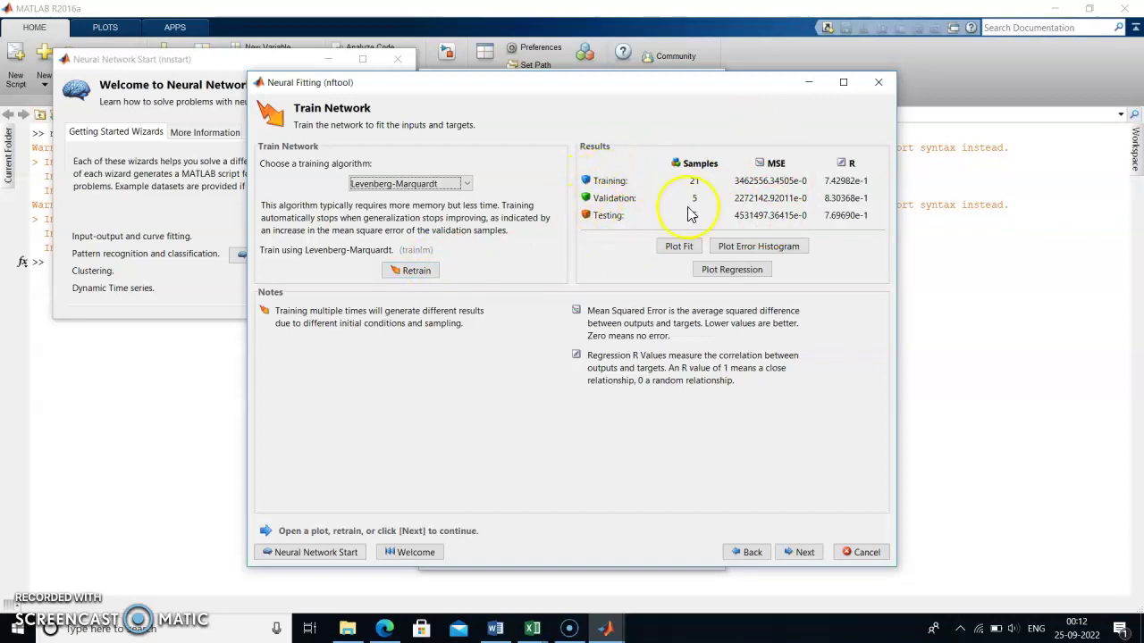
{"action": "left_click", "coordinate": [392, 274]}
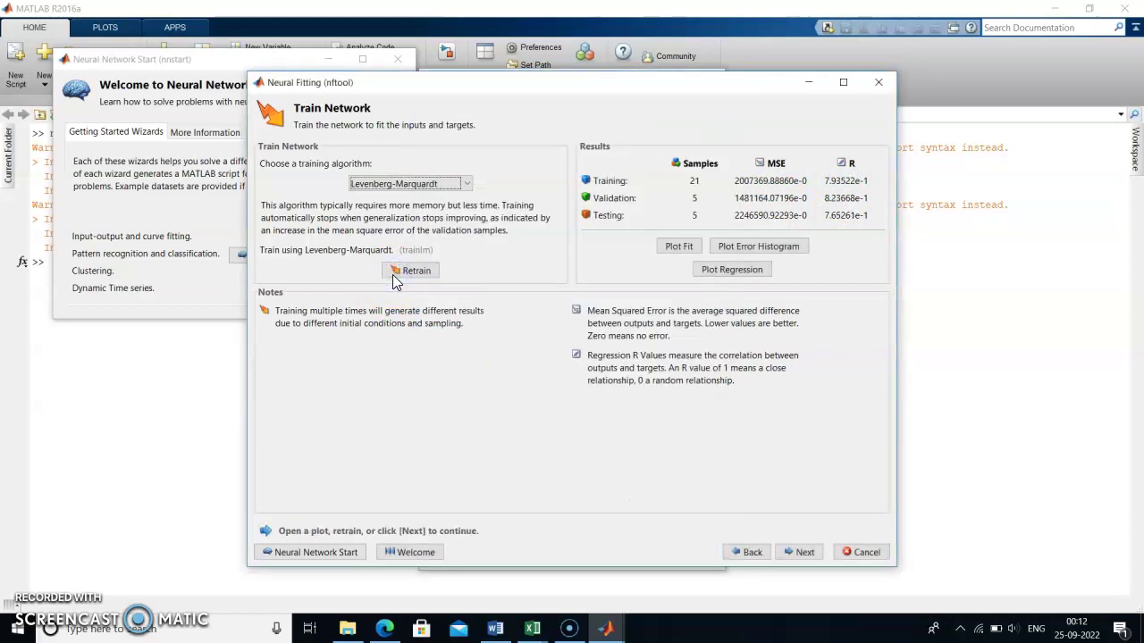
{"action": "left_click", "coordinate": [392, 275]}
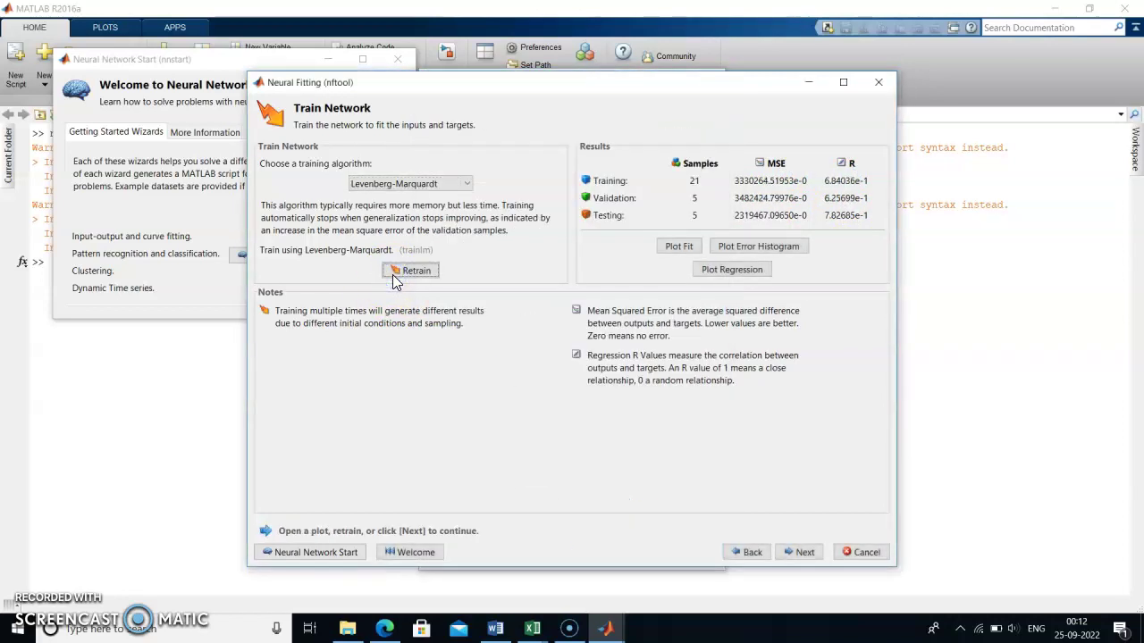
{"action": "left_click", "coordinate": [393, 275]}
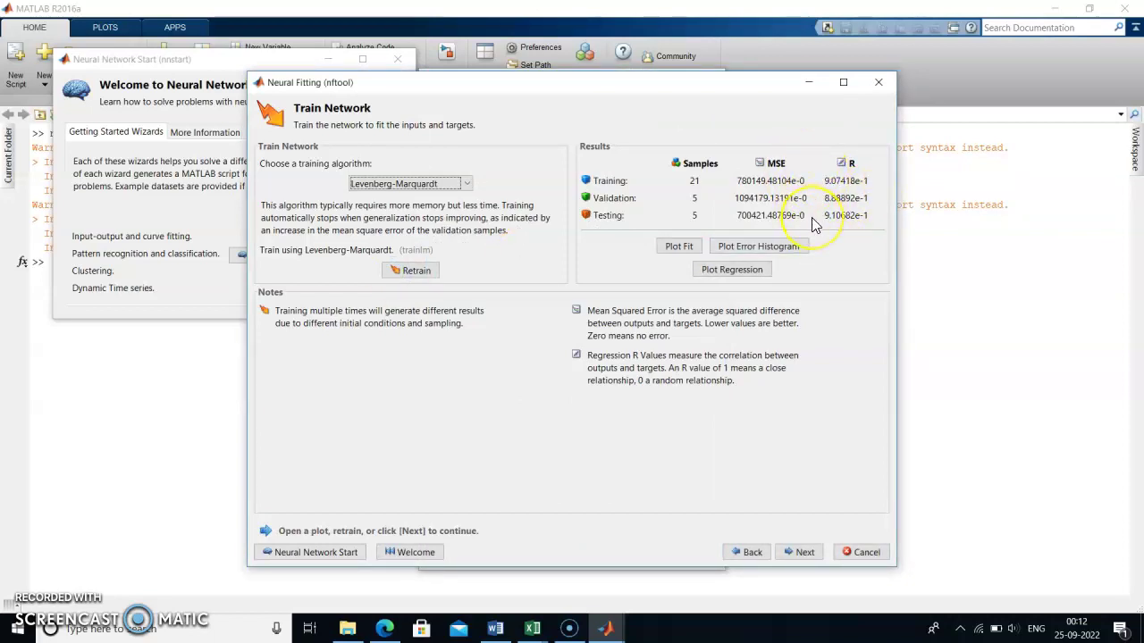
Step: Plot the regression for the training, validation, test and combined data, and minimize the plot after examining it
{"action": "left_click", "coordinate": [707, 272]}
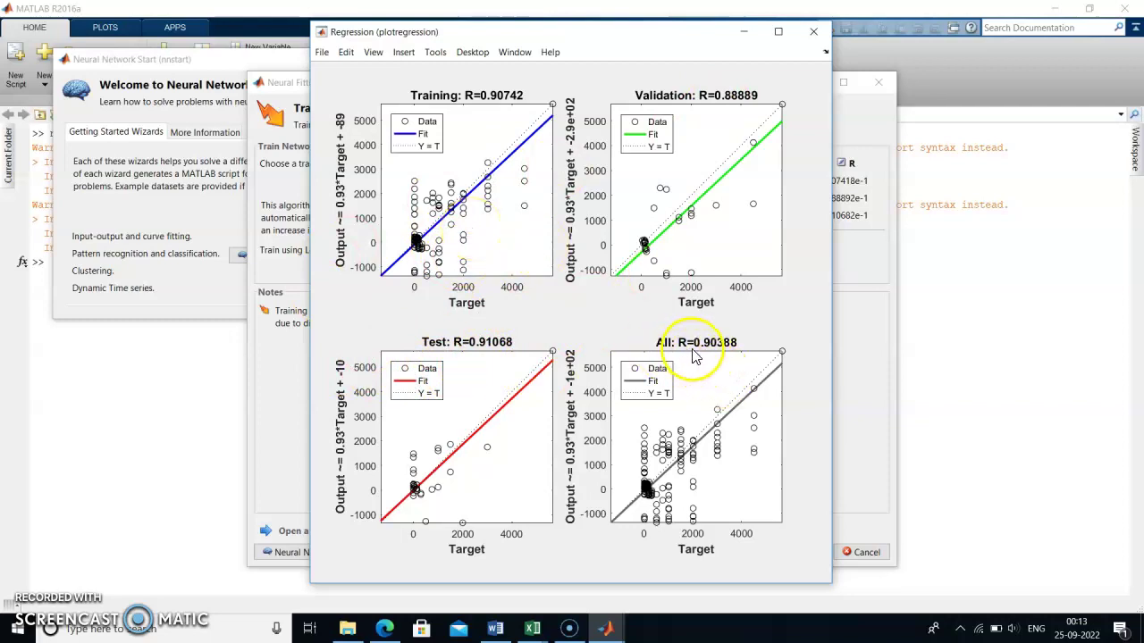
{"action": "left_click", "coordinate": [746, 33]}
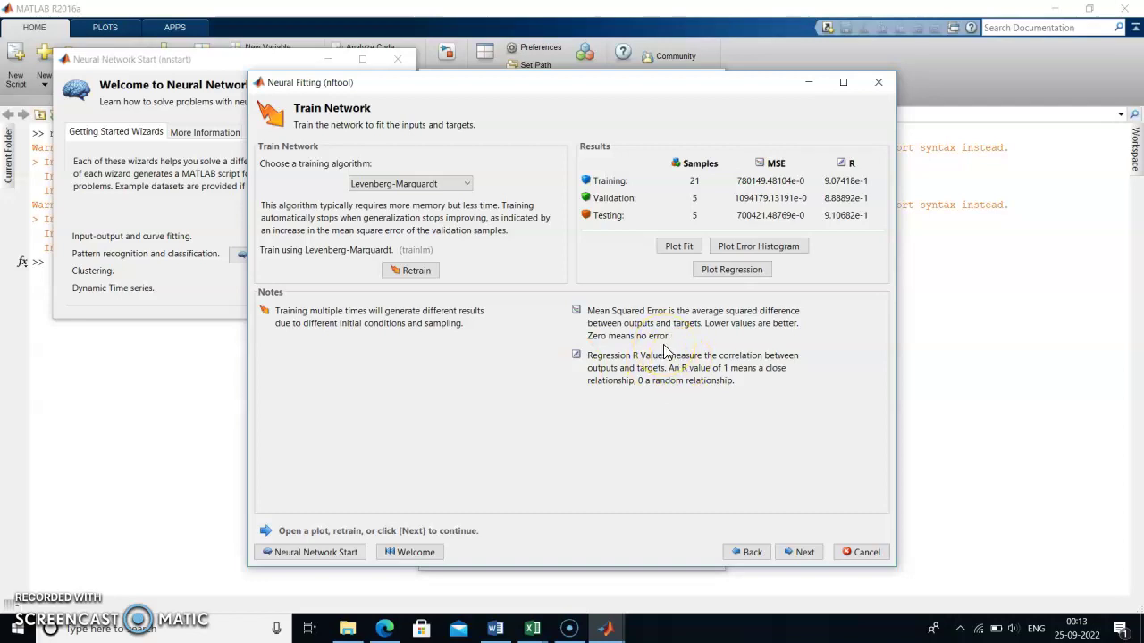
Step: Skip the additional network tests and generate a Simulink diagram of the trained network from the Deploy Solution page
{"action": "left_click", "coordinate": [805, 553]}
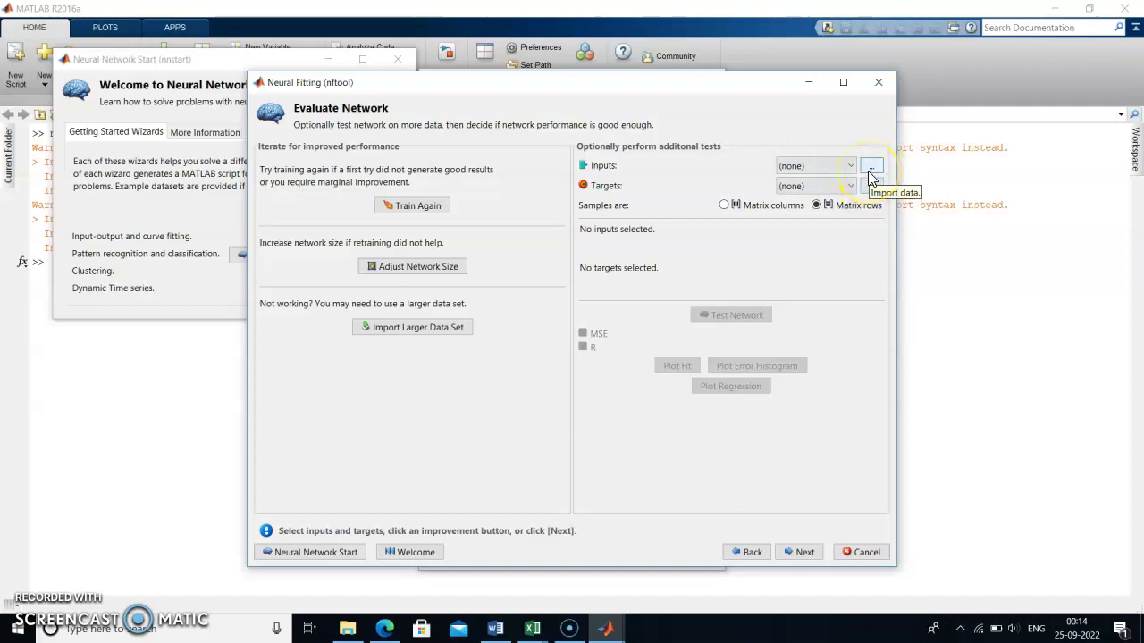
{"action": "left_click", "coordinate": [756, 313]}
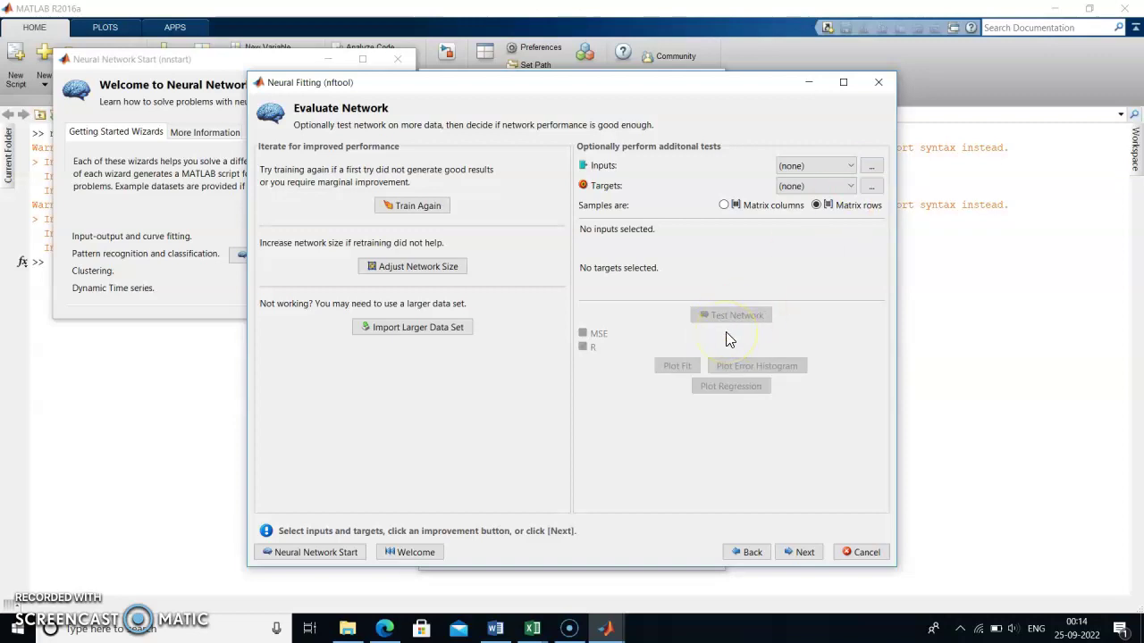
{"action": "left_click", "coordinate": [802, 552]}
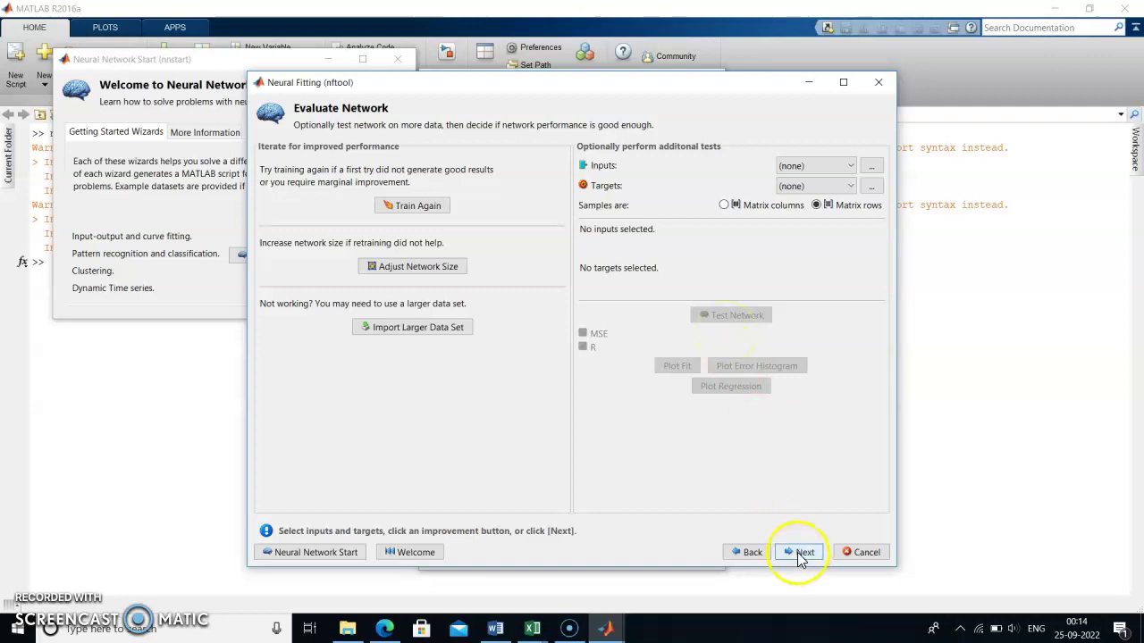
{"action": "left_click", "coordinate": [801, 555]}
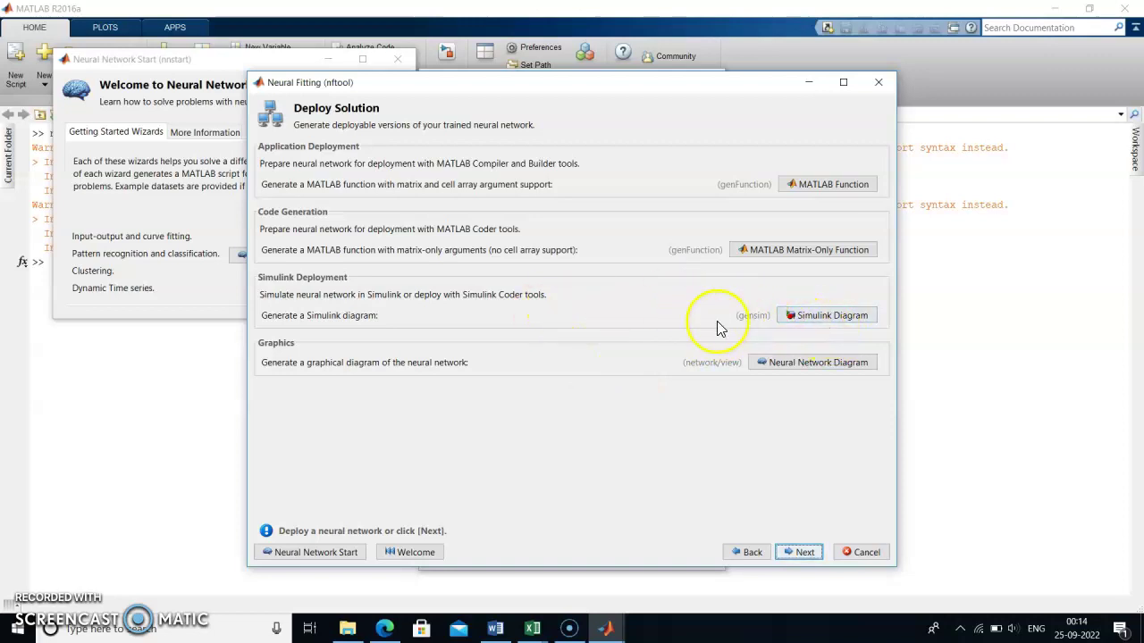
{"action": "left_click", "coordinate": [797, 322]}
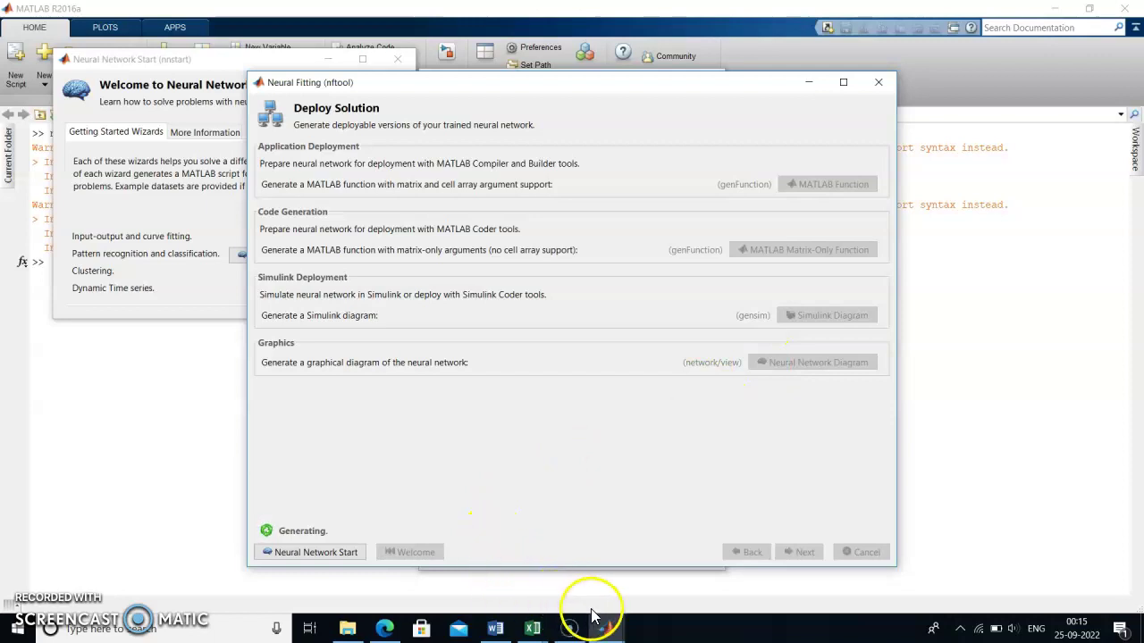
Step: Bring up the Neural Network Training window and plot the training performance to examine the mean squared error over the epochs
{"action": "mouse_move", "coordinate": [607, 631]}
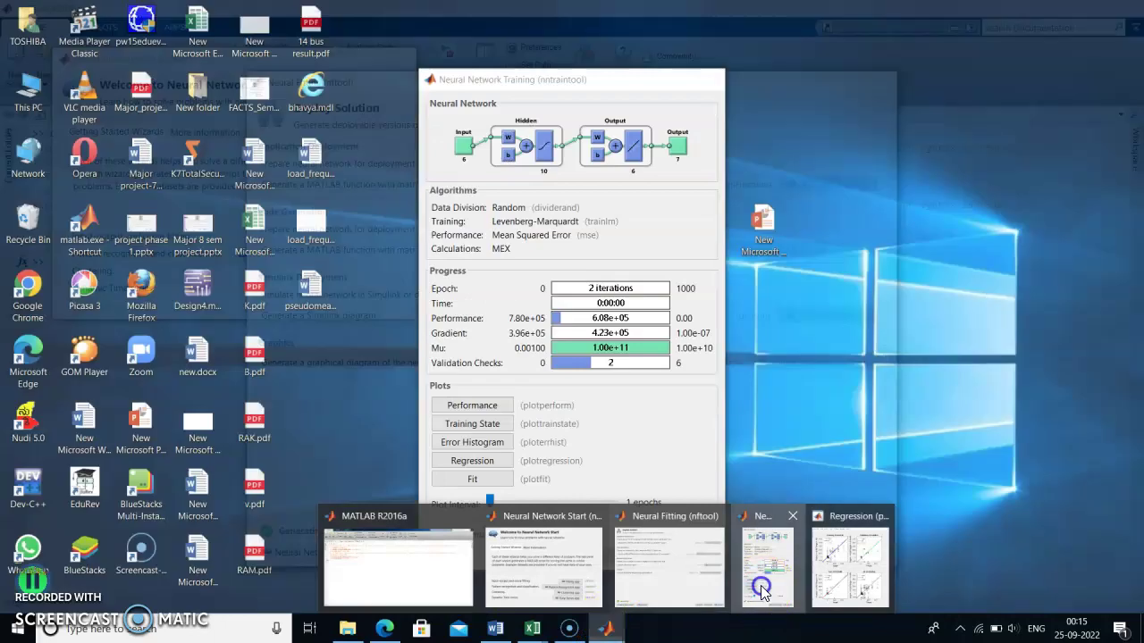
{"action": "left_click", "coordinate": [760, 585]}
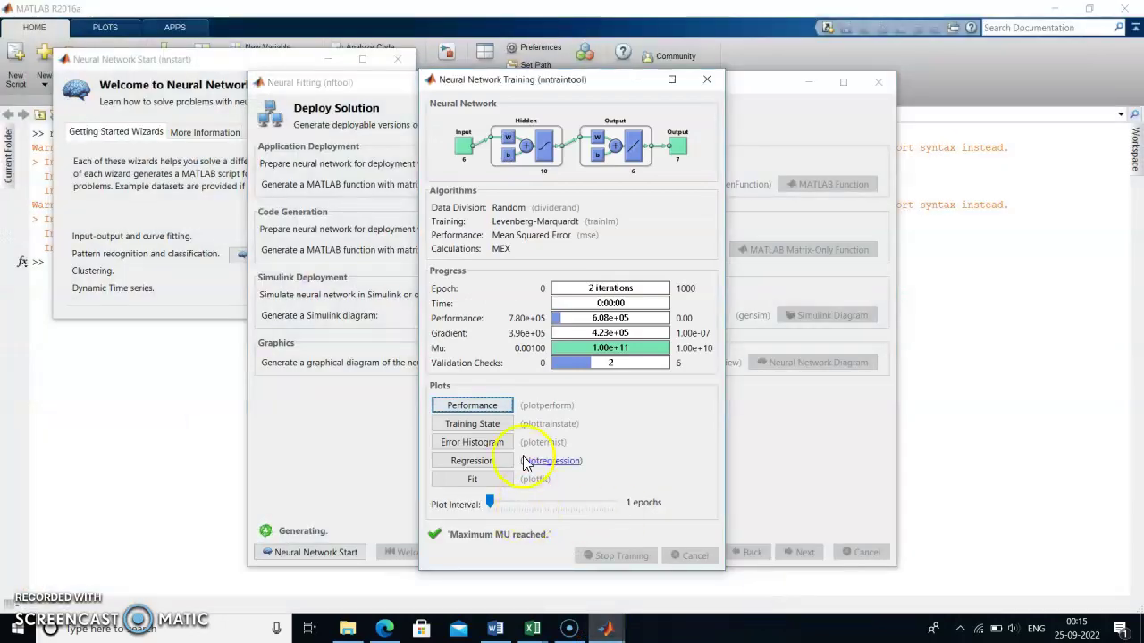
{"action": "left_click", "coordinate": [487, 409]}
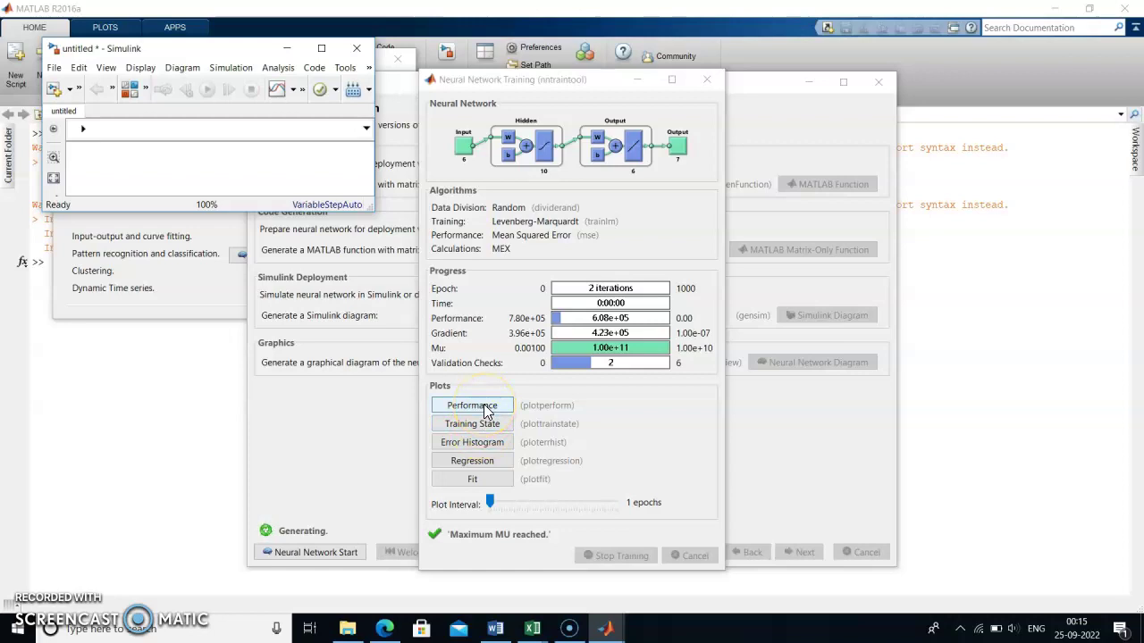
{"action": "left_click", "coordinate": [487, 407]}
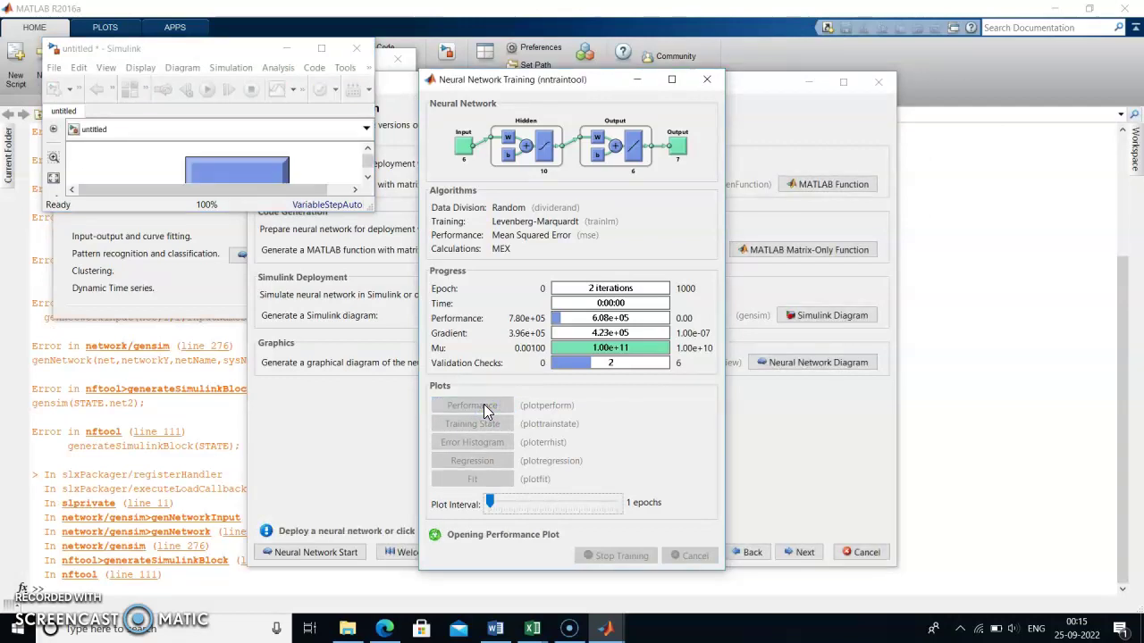
{"action": "left_click", "coordinate": [514, 402]}
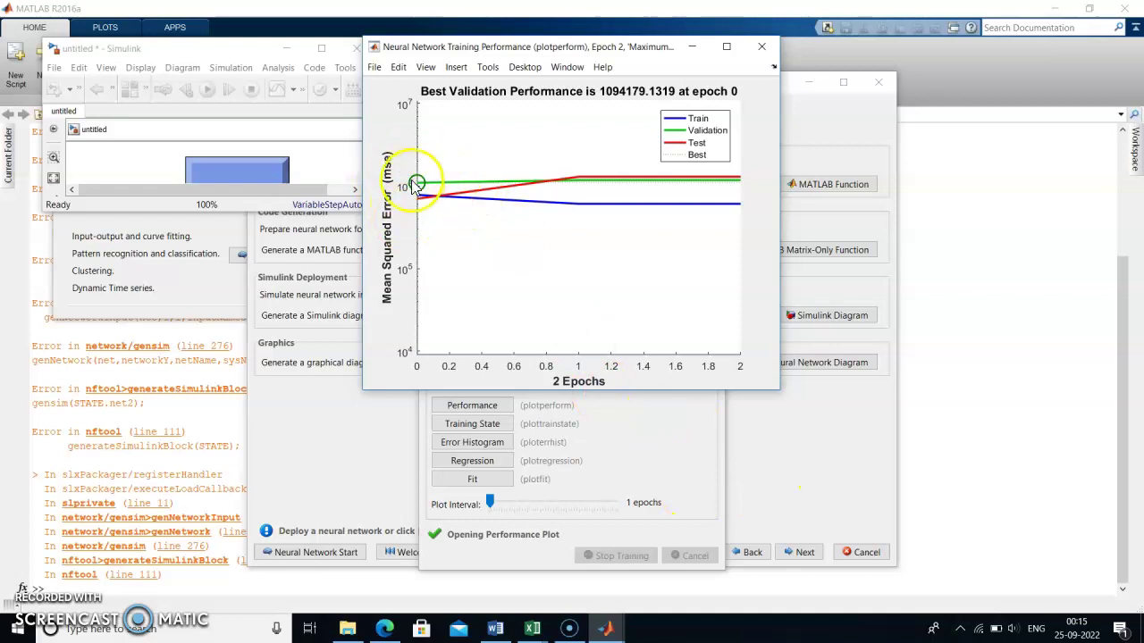
Step: Plot the training error histogram to examine the errors, and minimize the histogram and the Neural Network Training window
{"action": "left_click", "coordinate": [494, 444]}
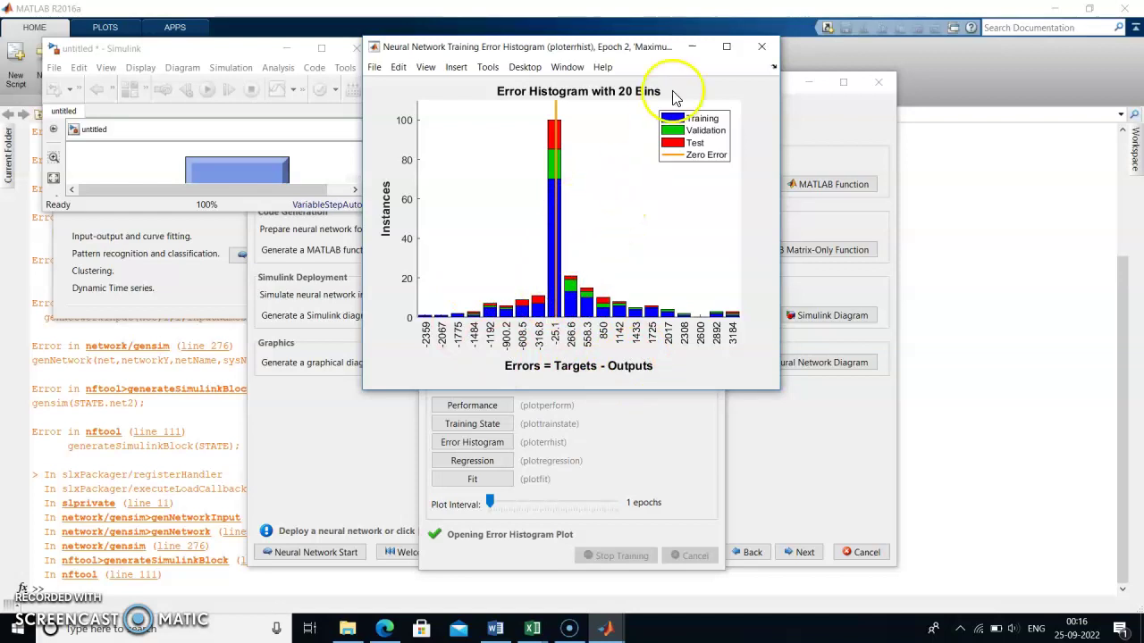
{"action": "left_click", "coordinate": [695, 49]}
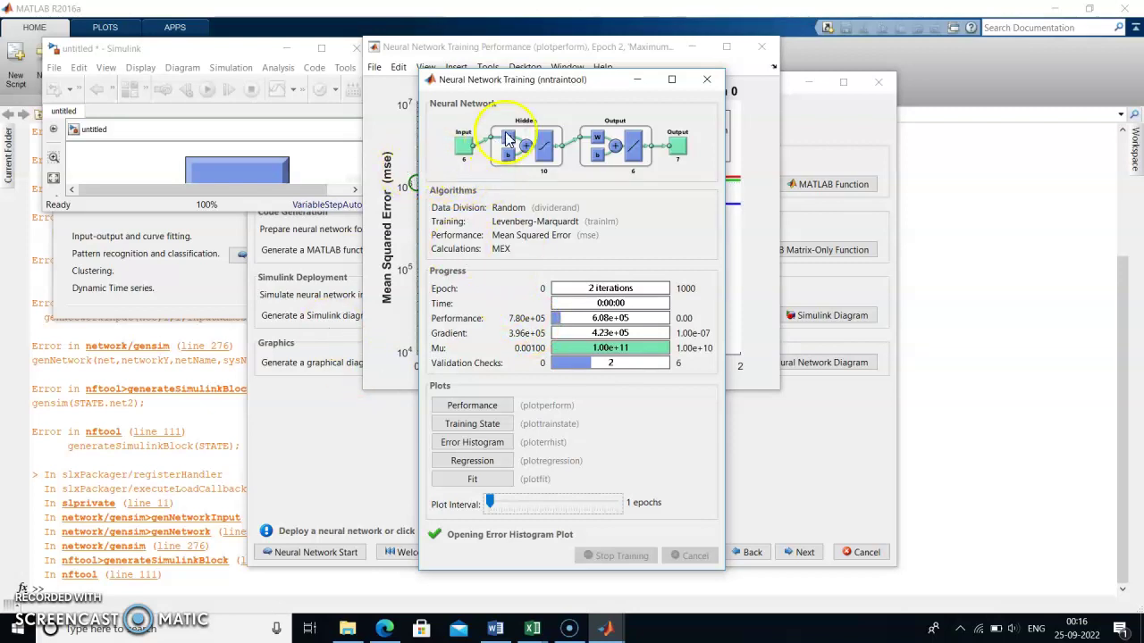
{"action": "left_click", "coordinate": [640, 84]}
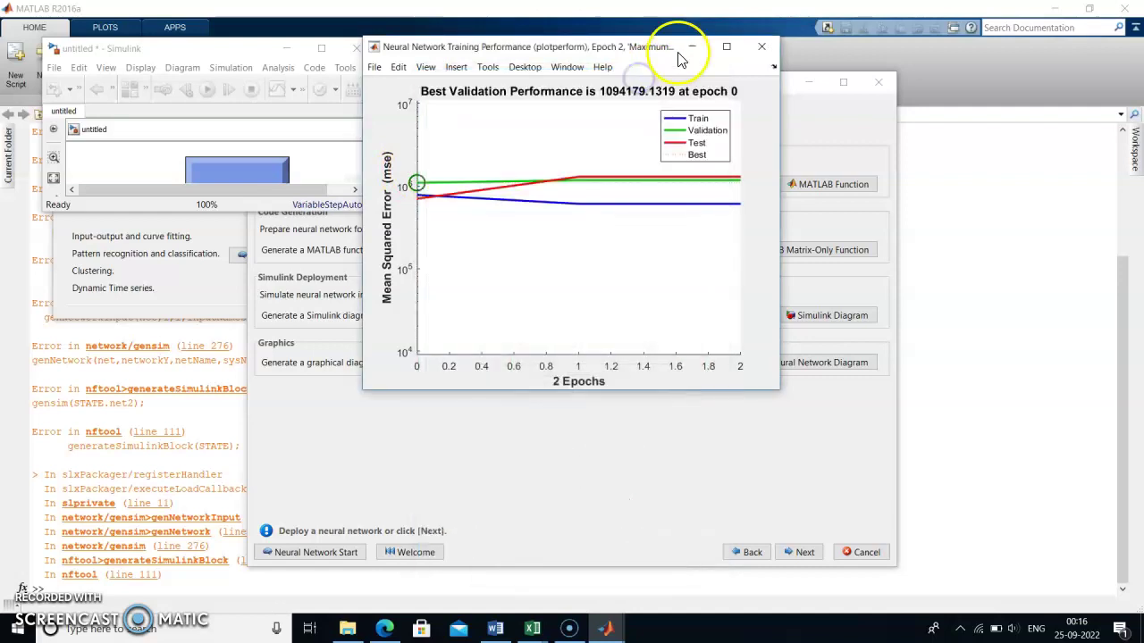
Step: Minimize the training performance plot and maximize the untitled Simulink model to examine its constant, neural network and scope blocks
{"action": "left_click", "coordinate": [686, 46]}
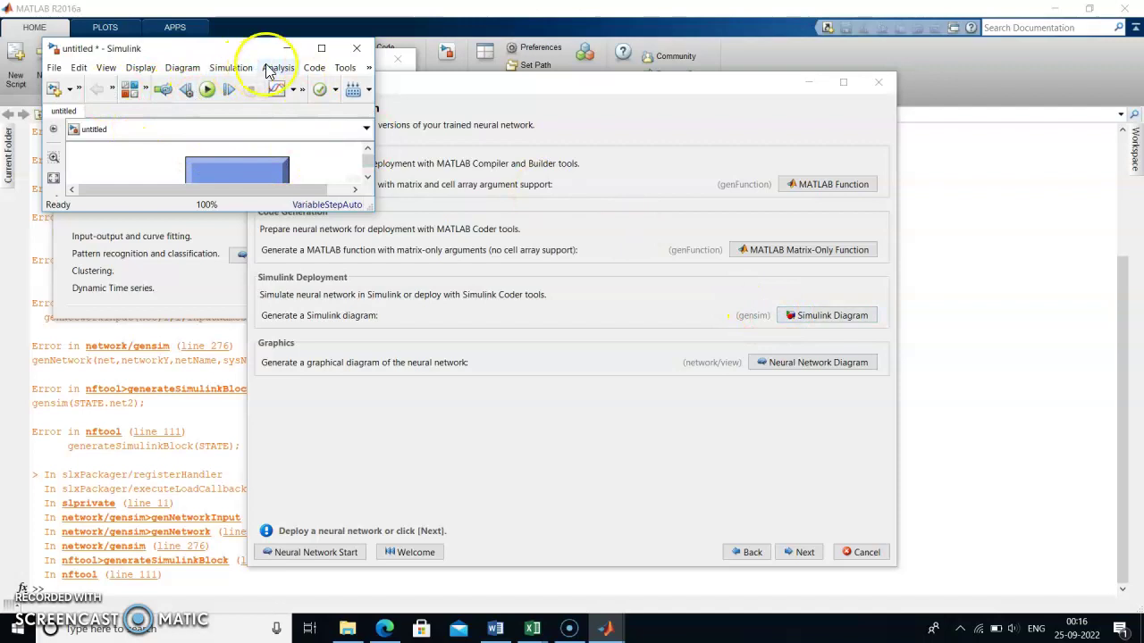
{"action": "left_click", "coordinate": [310, 54]}
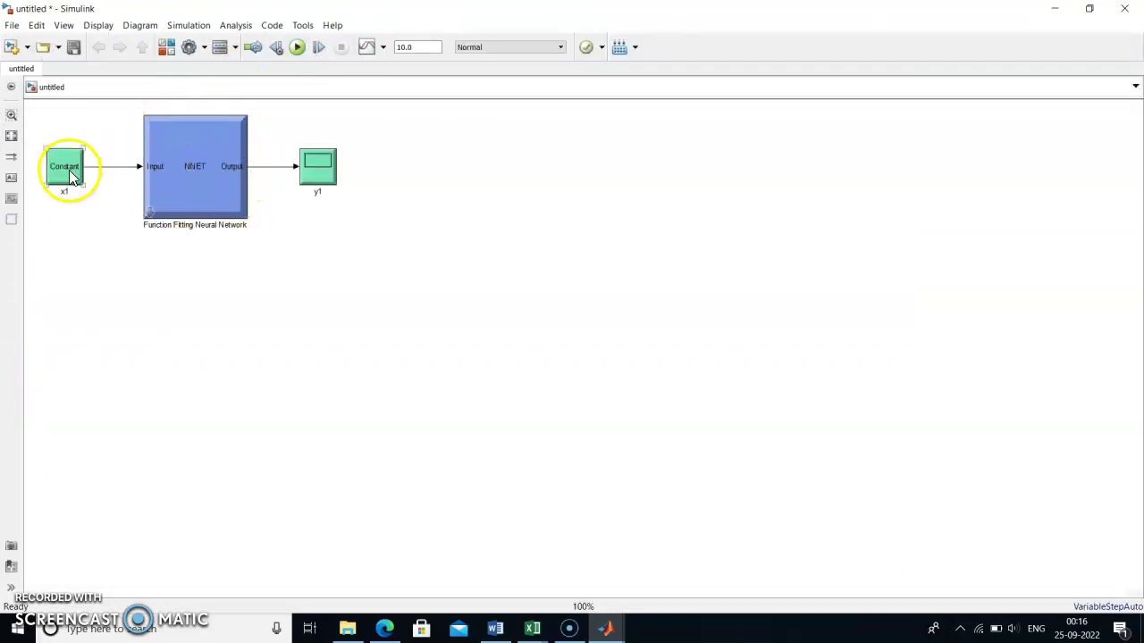
{"action": "left_click", "coordinate": [142, 179]}
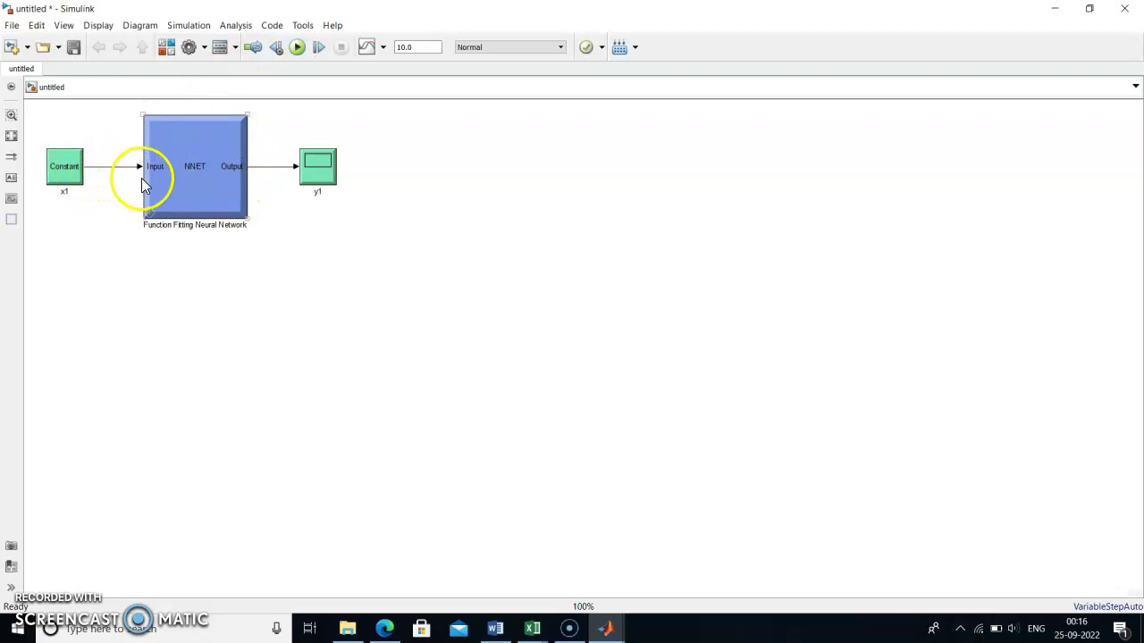
{"action": "left_click", "coordinate": [155, 286]}
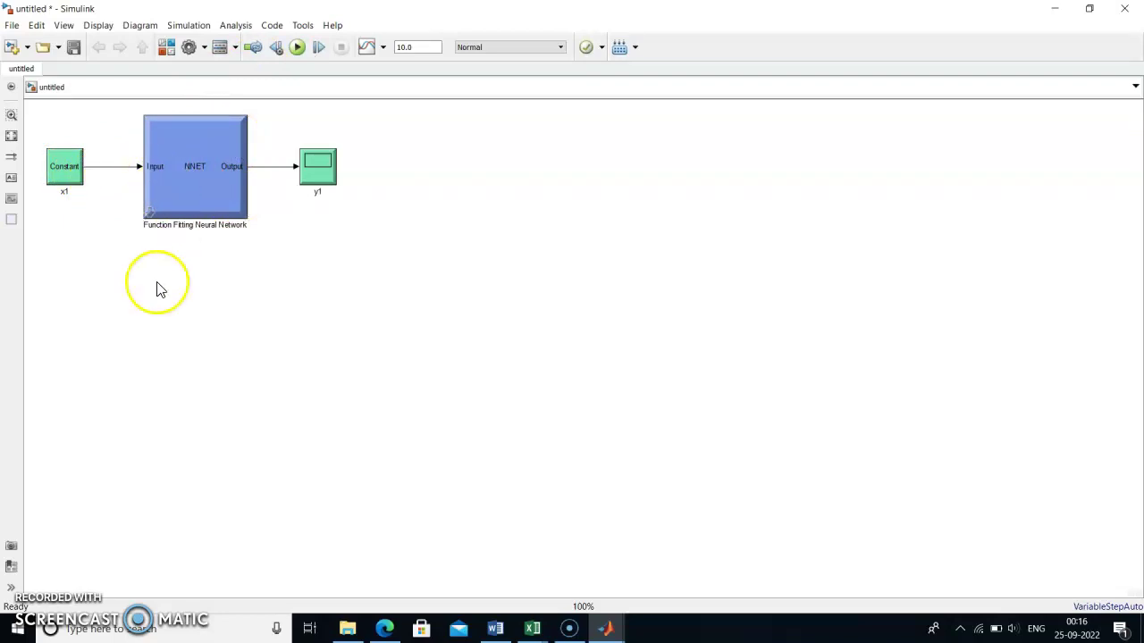
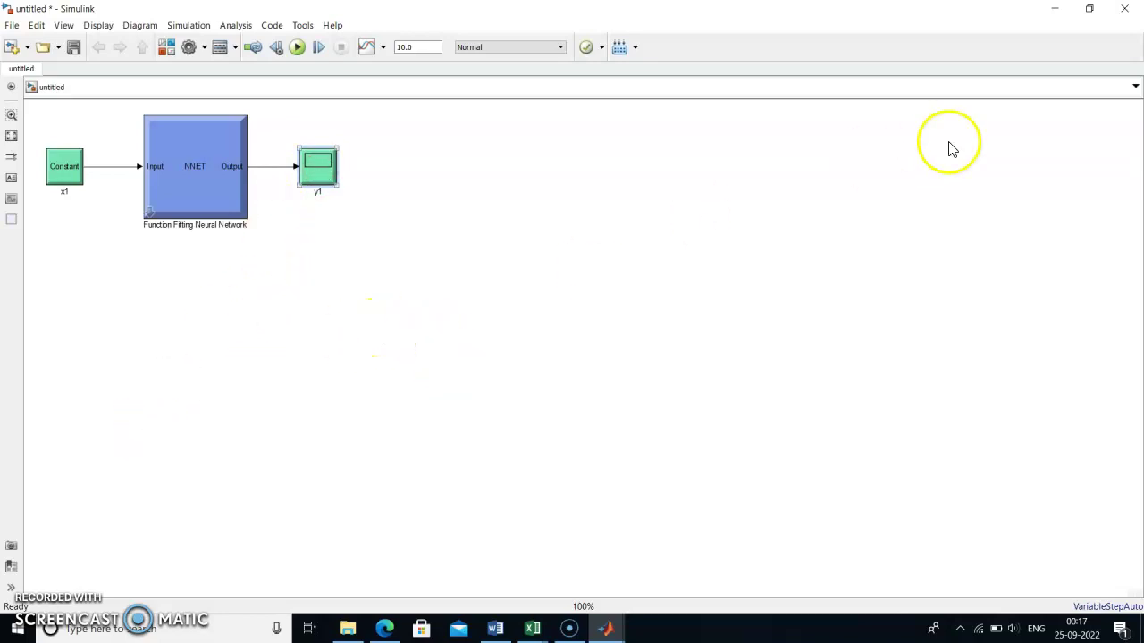
Step: Delete the y1 scope block from the neural network's output and bring up the Simulink Library Browser
{"action": "key", "text": "shift+F10"}
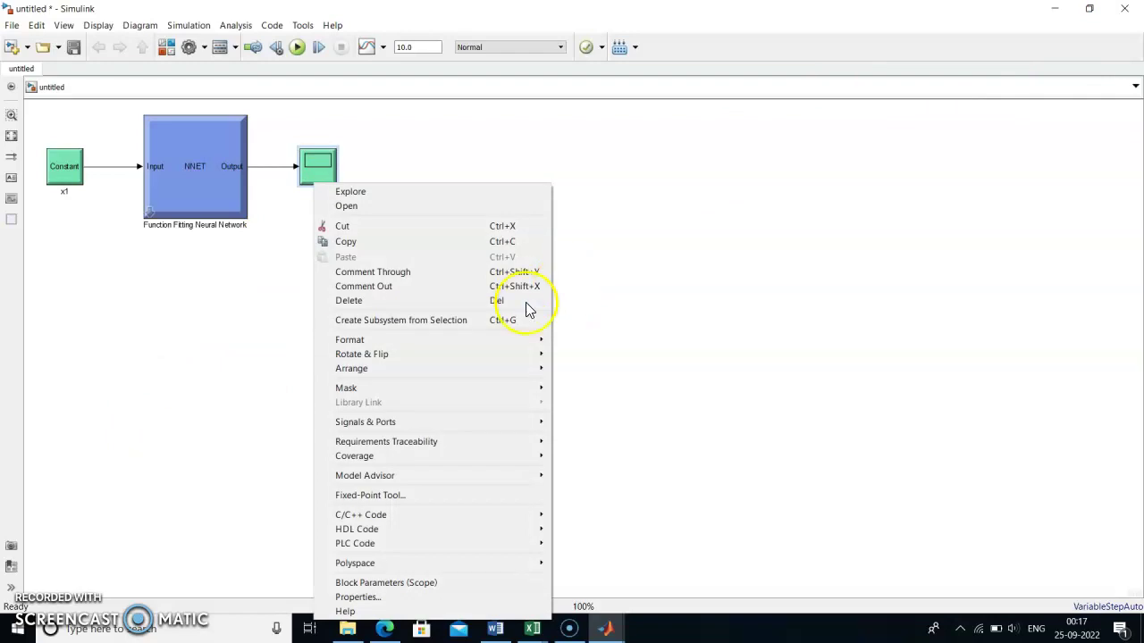
{"action": "left_click", "coordinate": [440, 303]}
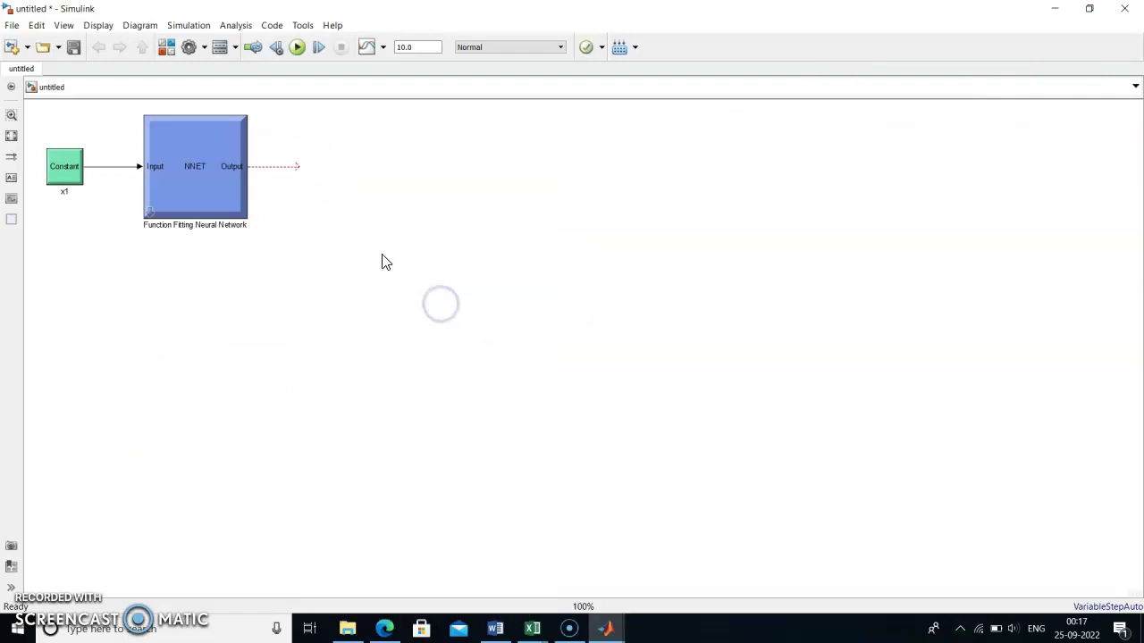
{"action": "left_click", "coordinate": [168, 49]}
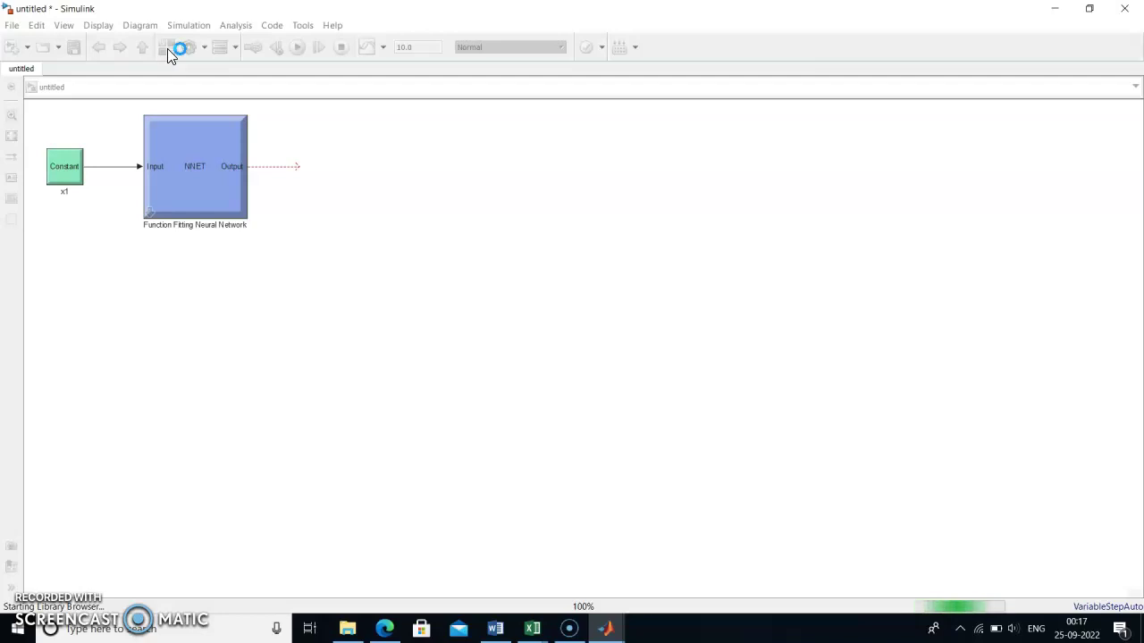
{"action": "left_click", "coordinate": [187, 76]}
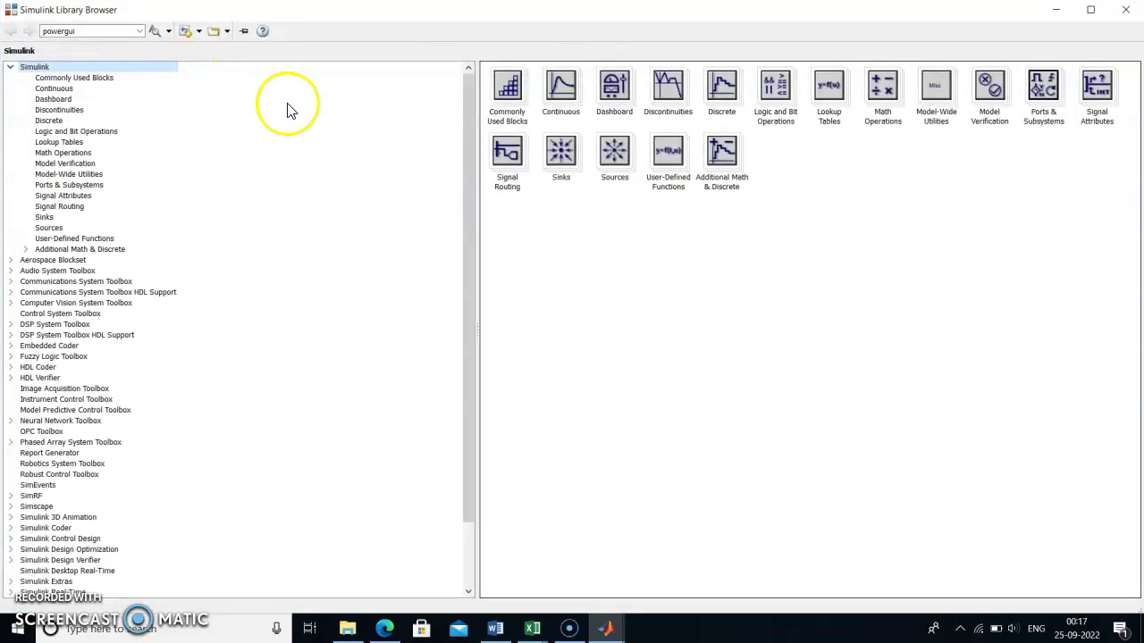
Step: Search the block library for "display" and add the Simulink Sinks Display block to the untitled model
{"action": "double_click", "coordinate": [100, 30]}
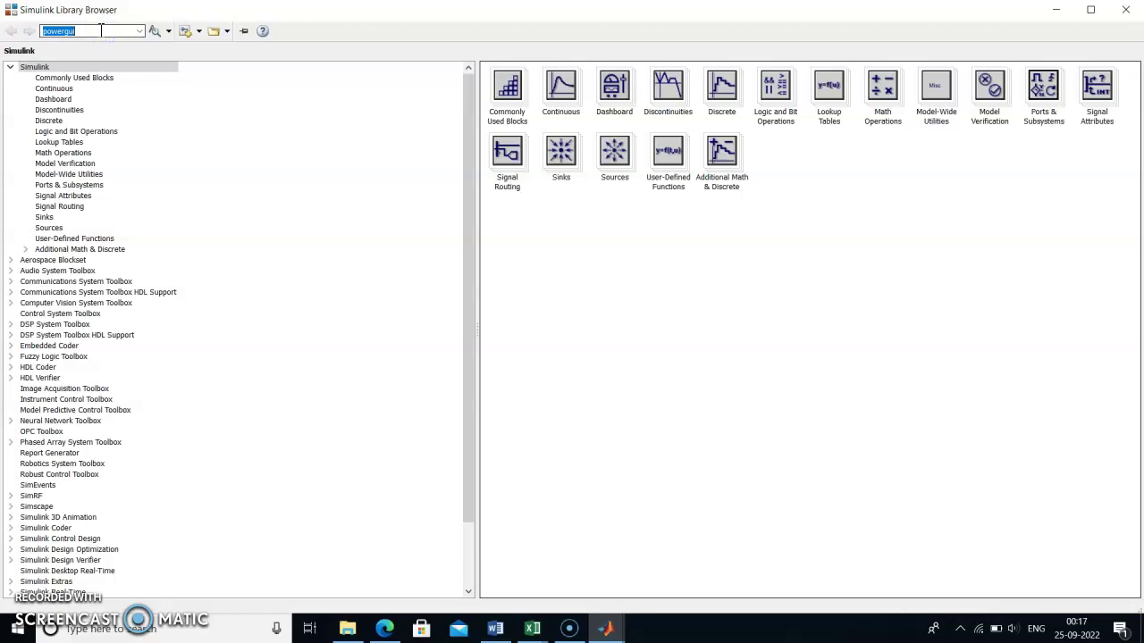
{"action": "type", "text": "di"}
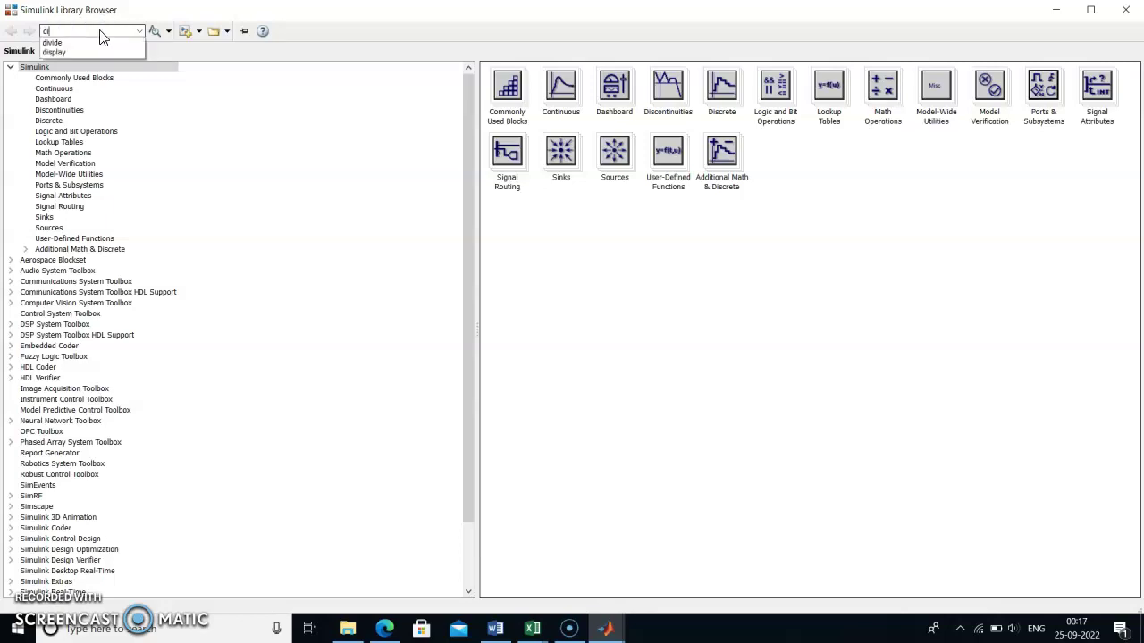
{"action": "left_click", "coordinate": [88, 52]}
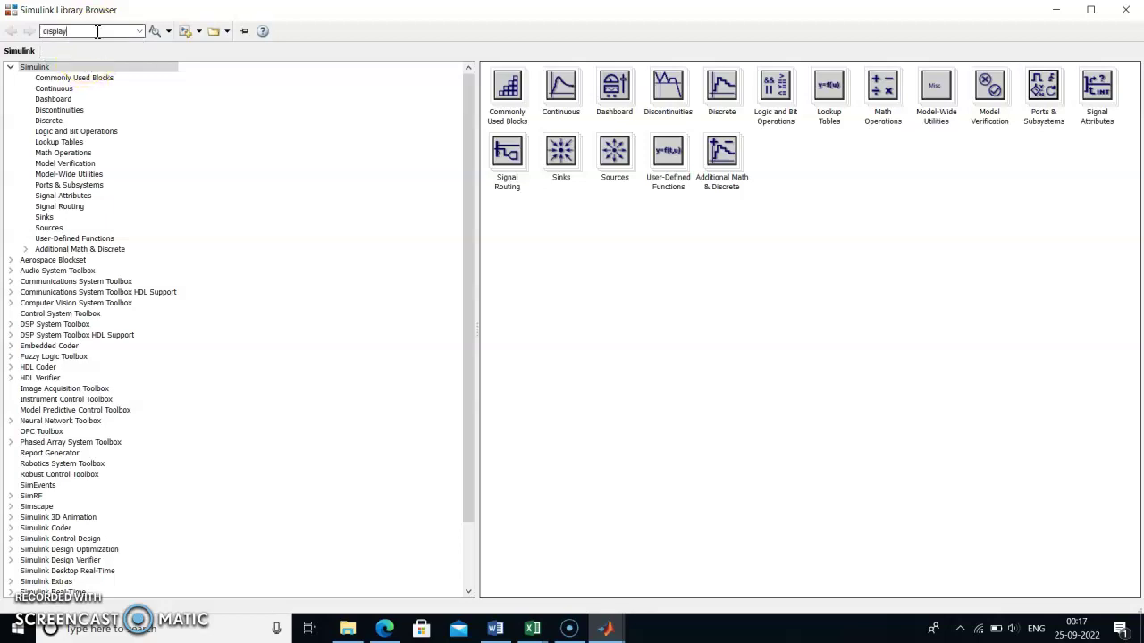
{"action": "key", "text": "Return"}
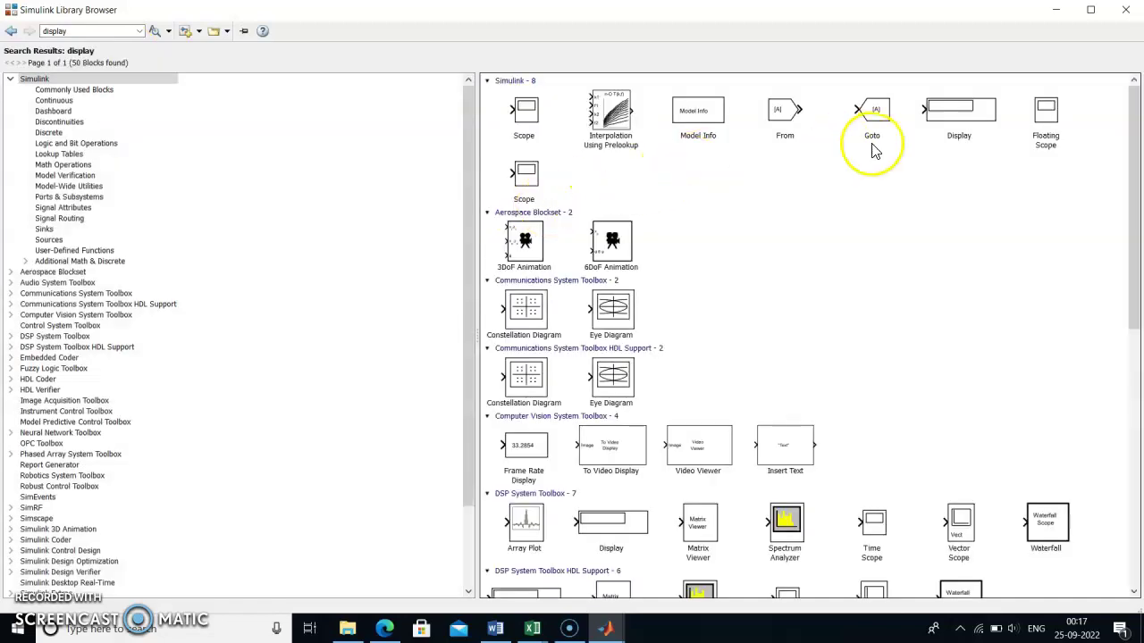
{"action": "left_click", "coordinate": [963, 127]}
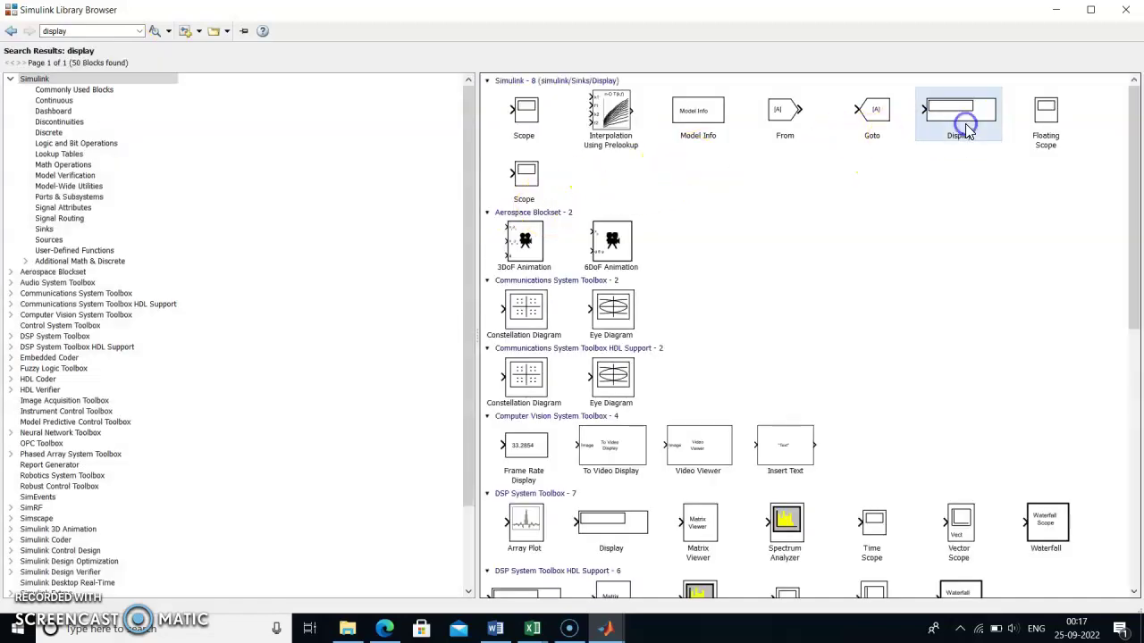
{"action": "right_click", "coordinate": [965, 130]}
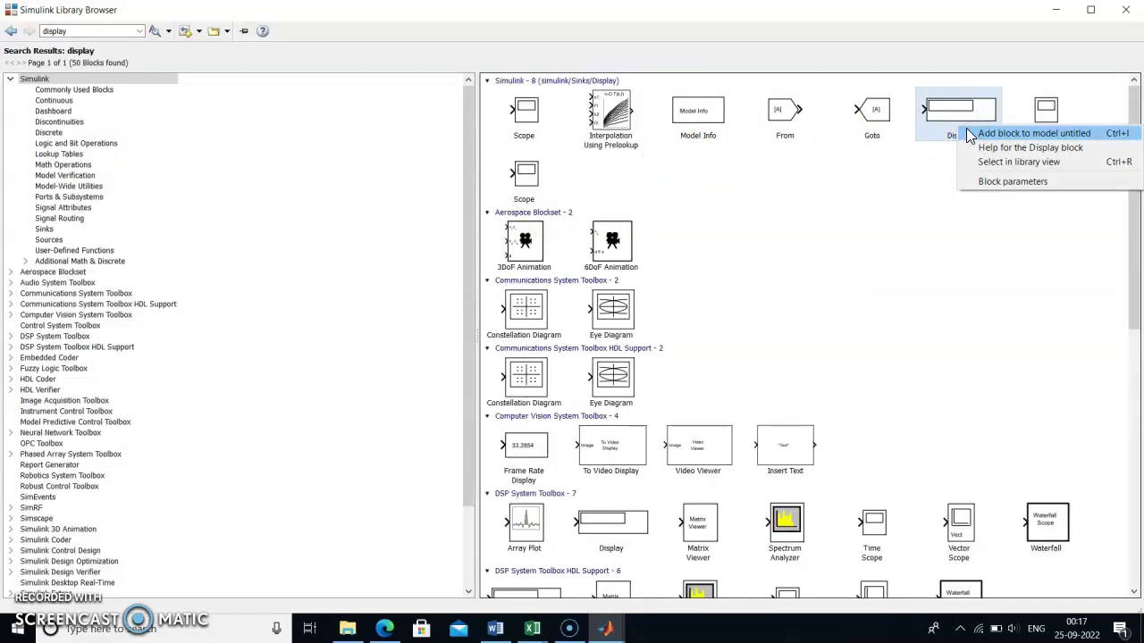
{"action": "left_click", "coordinate": [967, 133]}
Step: Minimize the library browser and connect the Display block to the output of the Function Fitting Neural Network block
{"action": "left_click", "coordinate": [1055, 10]}
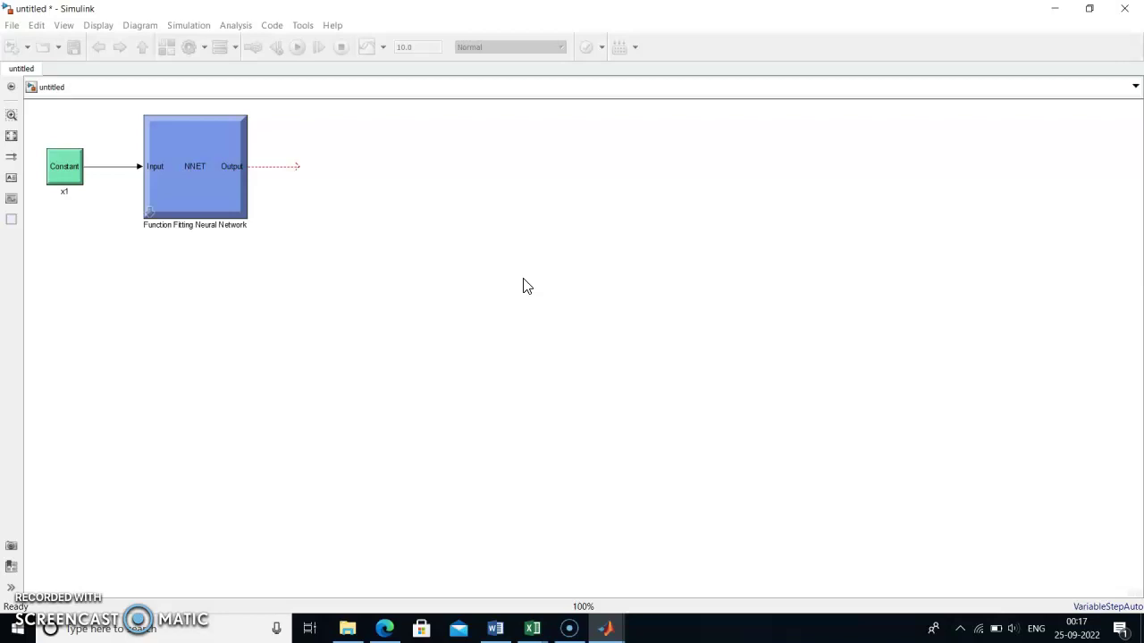
{"action": "left_click_drag", "start_coordinate": [525, 289], "coordinate": [327, 168]}
{"action": "left_click", "coordinate": [200, 196]}
{"action": "left_click", "coordinate": [64, 182]}
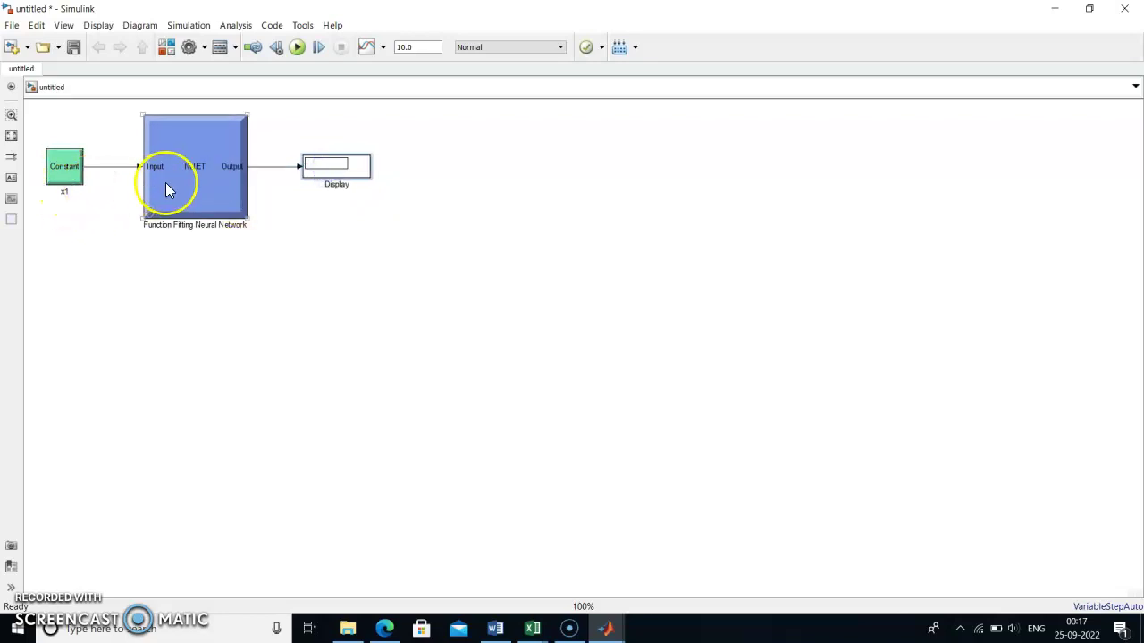
{"action": "left_click", "coordinate": [199, 245]}
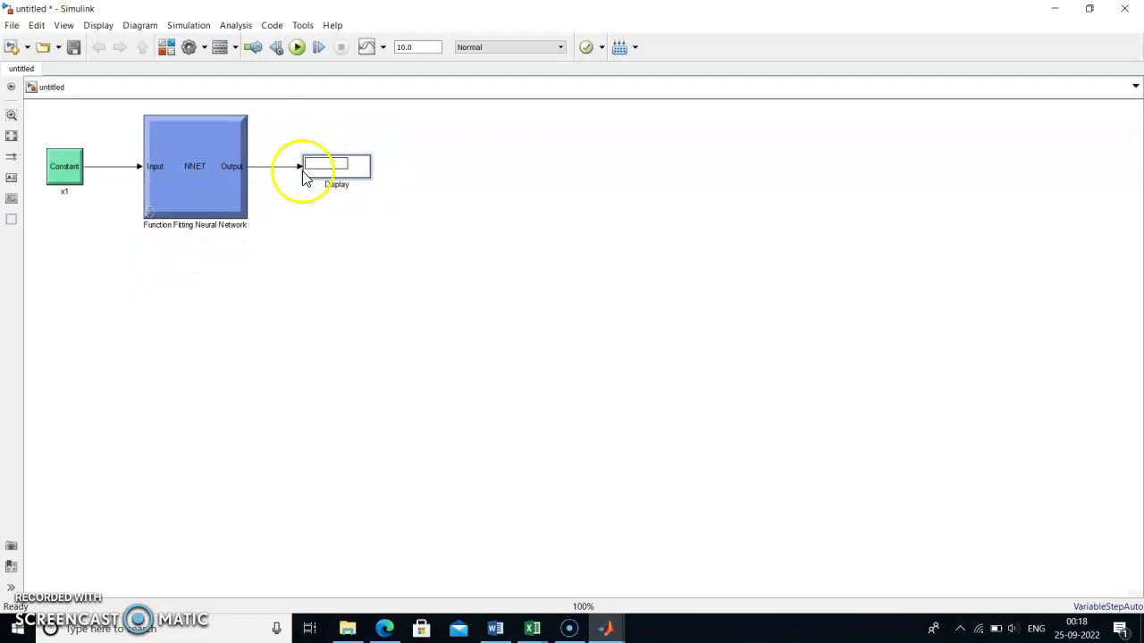
Step: Open the block parameters of the x1 Constant block to examine its constant value vector
{"action": "left_click", "coordinate": [198, 178]}
{"action": "left_click", "coordinate": [67, 188]}
{"action": "double_click", "coordinate": [70, 193]}
{"action": "left_click", "coordinate": [68, 185]}
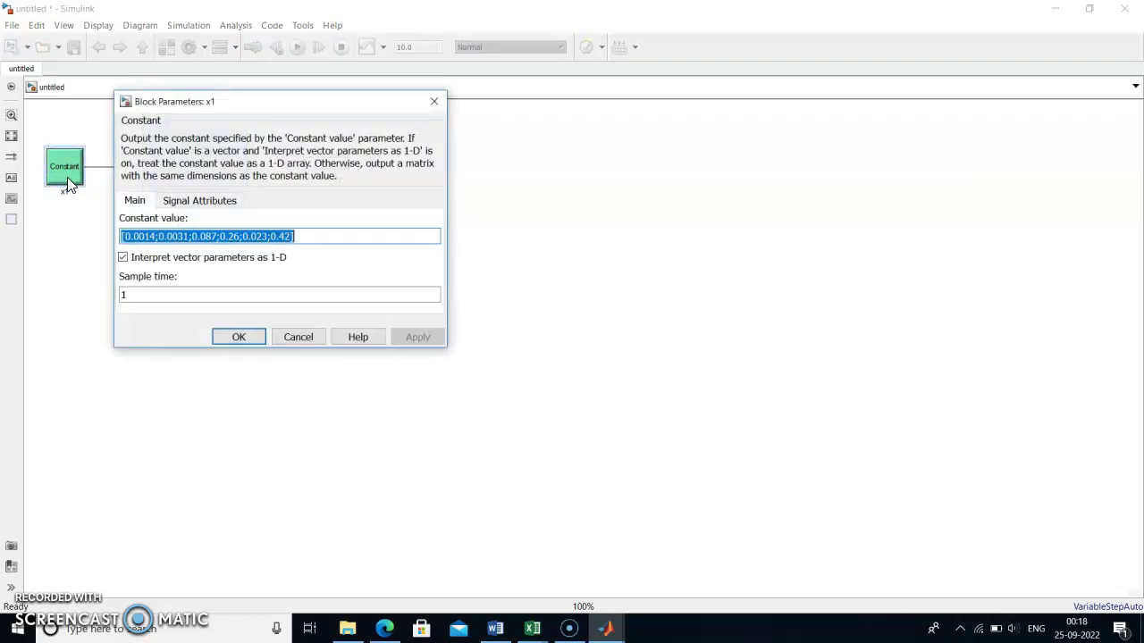
{"action": "left_click", "coordinate": [220, 238]}
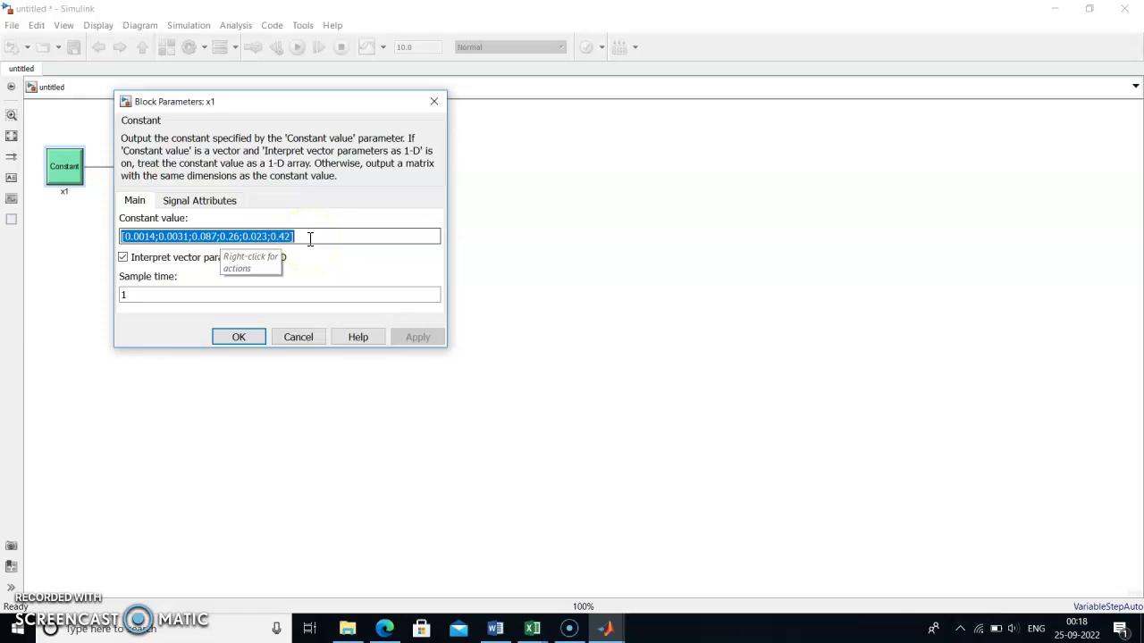
Step: Switch to inputs.xlsx in Excel to examine the six input columns, and return to the Simulink model
{"action": "mouse_move", "coordinate": [532, 628]}
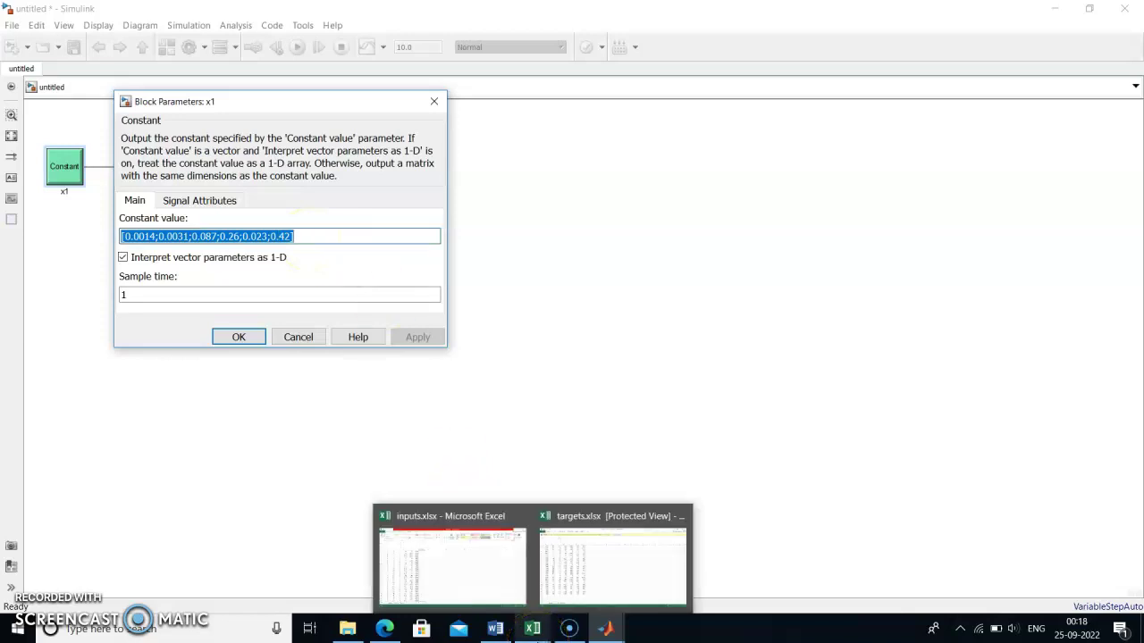
{"action": "left_click", "coordinate": [493, 572]}
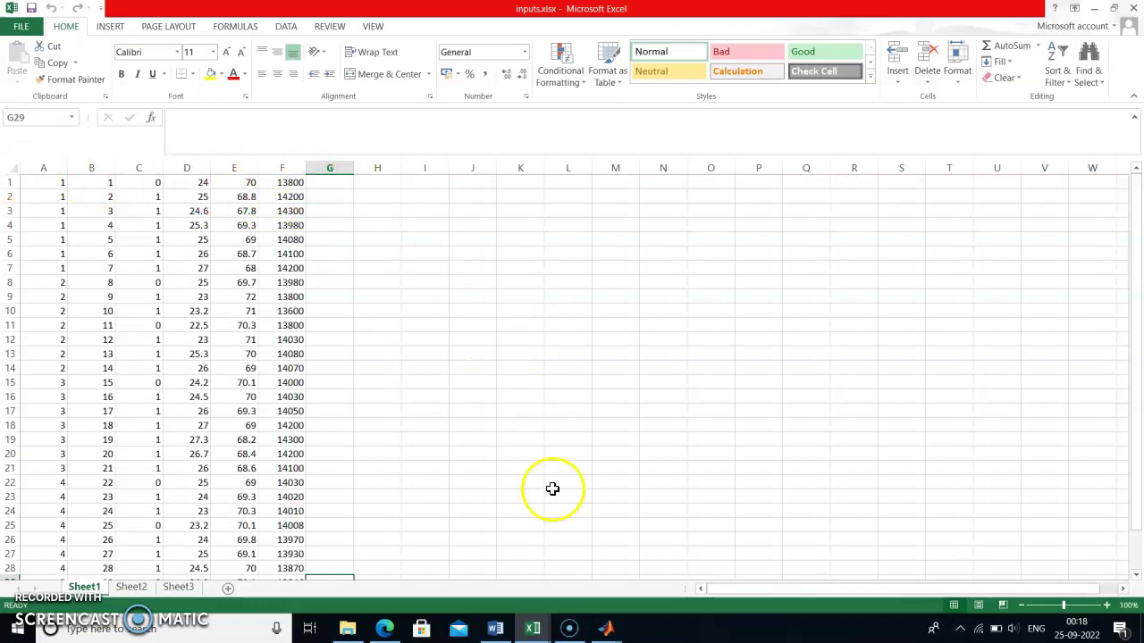
{"action": "mouse_move", "coordinate": [499, 631]}
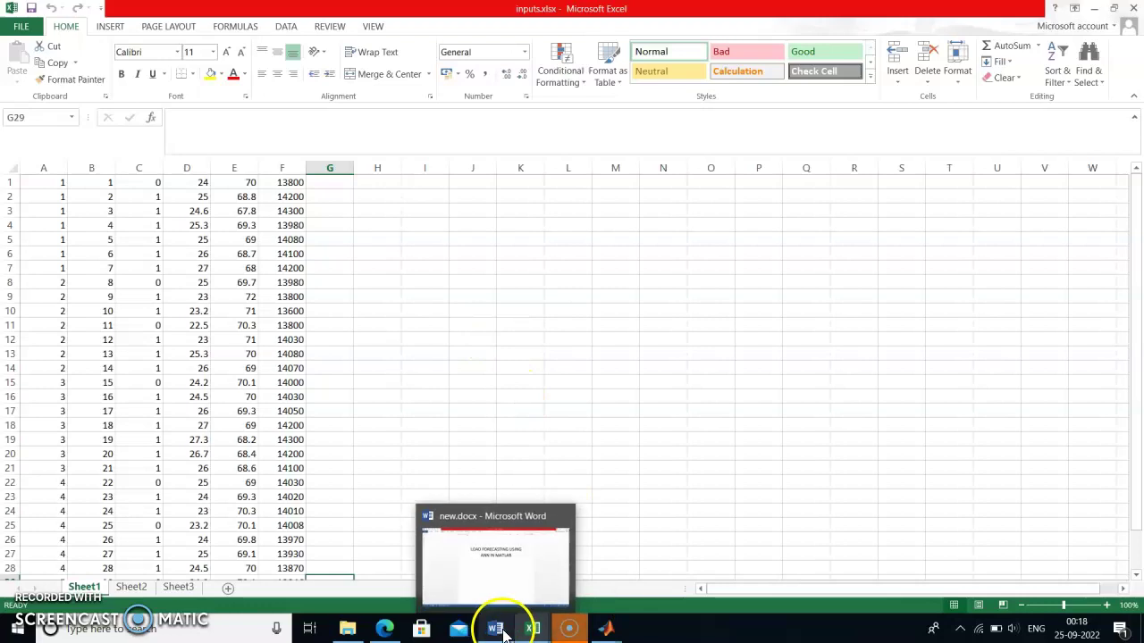
{"action": "mouse_move", "coordinate": [604, 626]}
{"action": "left_click", "coordinate": [601, 597]}
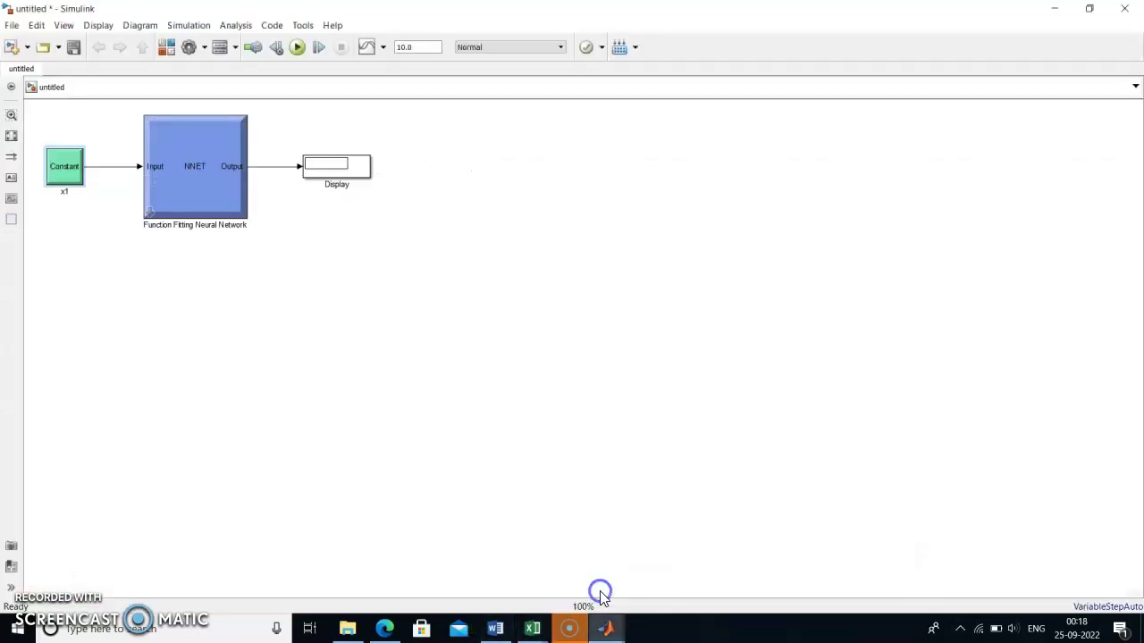
Step: Reopen the x1 Constant block's parameters and set the first element of the constant value vector to 1
{"action": "double_click", "coordinate": [63, 156]}
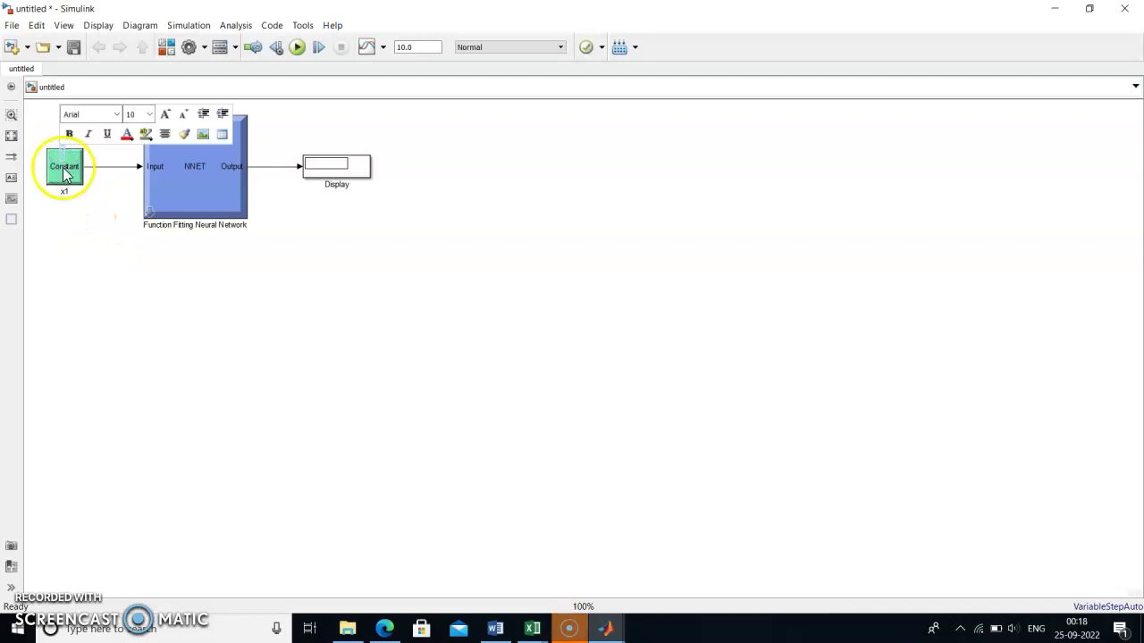
{"action": "double_click", "coordinate": [63, 170]}
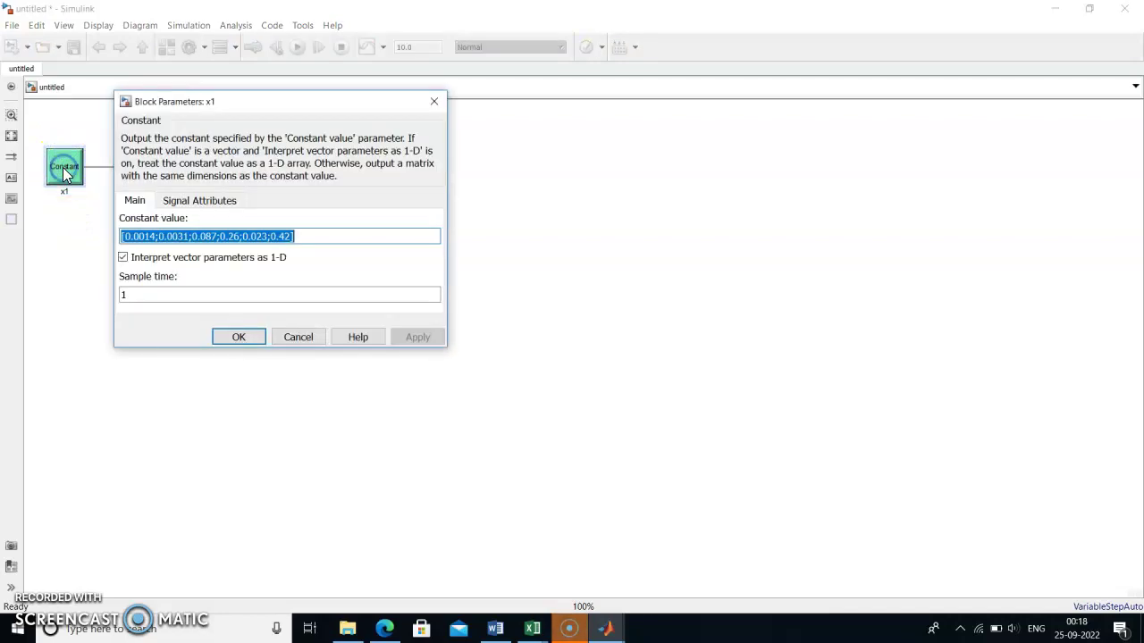
{"action": "left_click", "coordinate": [156, 236]}
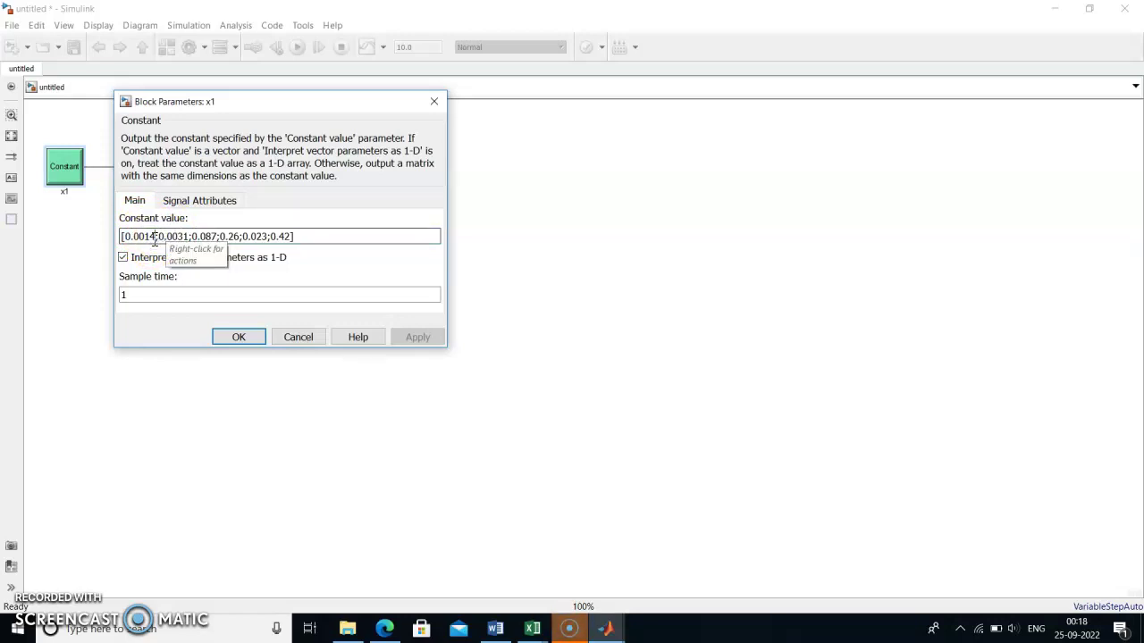
{"action": "left_click", "coordinate": [300, 239]}
{"action": "left_click", "coordinate": [163, 235]}
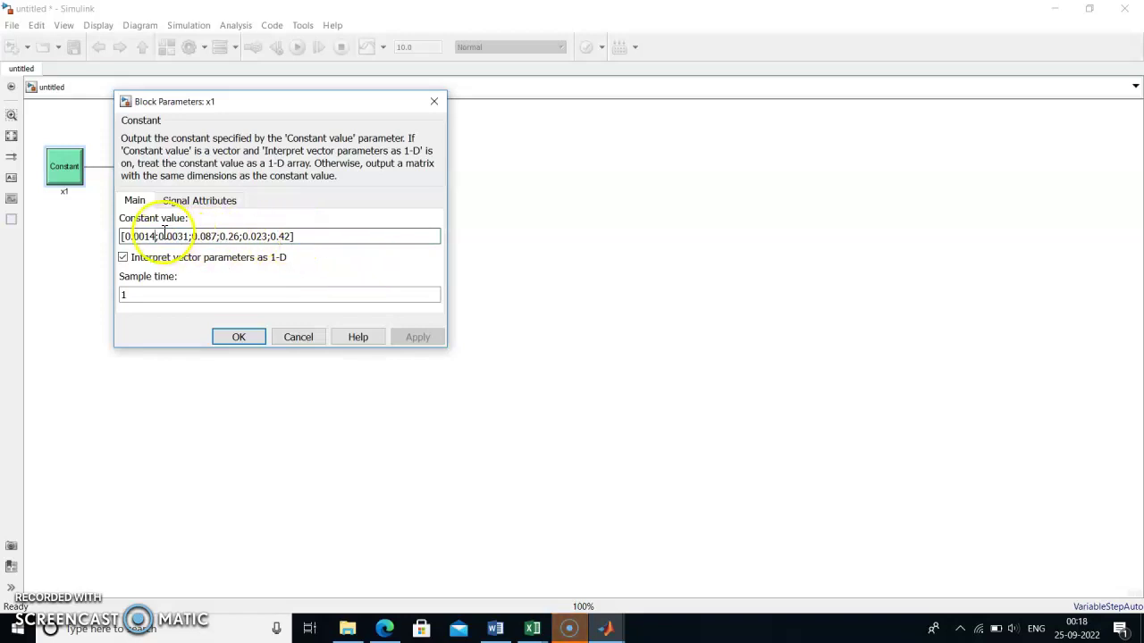
{"action": "key", "text": "BackSpace"}
{"action": "key", "text": "BackSpace"}
{"action": "key", "text": "BackSpace"}
{"action": "key", "text": "BackSpace"}
{"action": "key", "text": "BackSpace"}
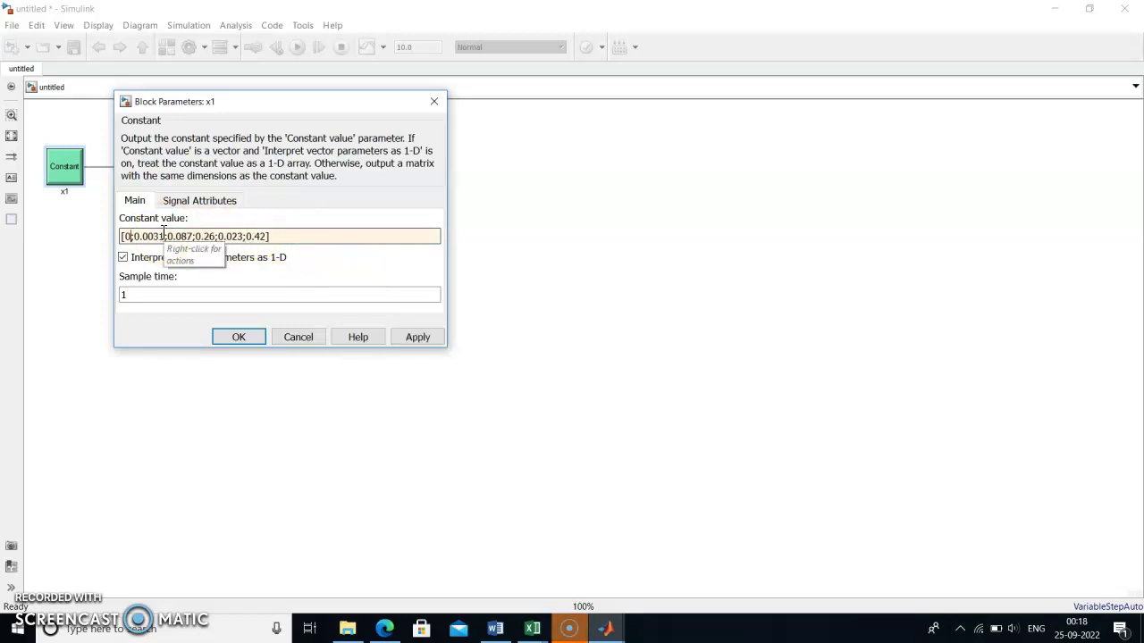
{"action": "key", "text": "BackSpace"}
{"action": "key", "text": "BackSpace"}
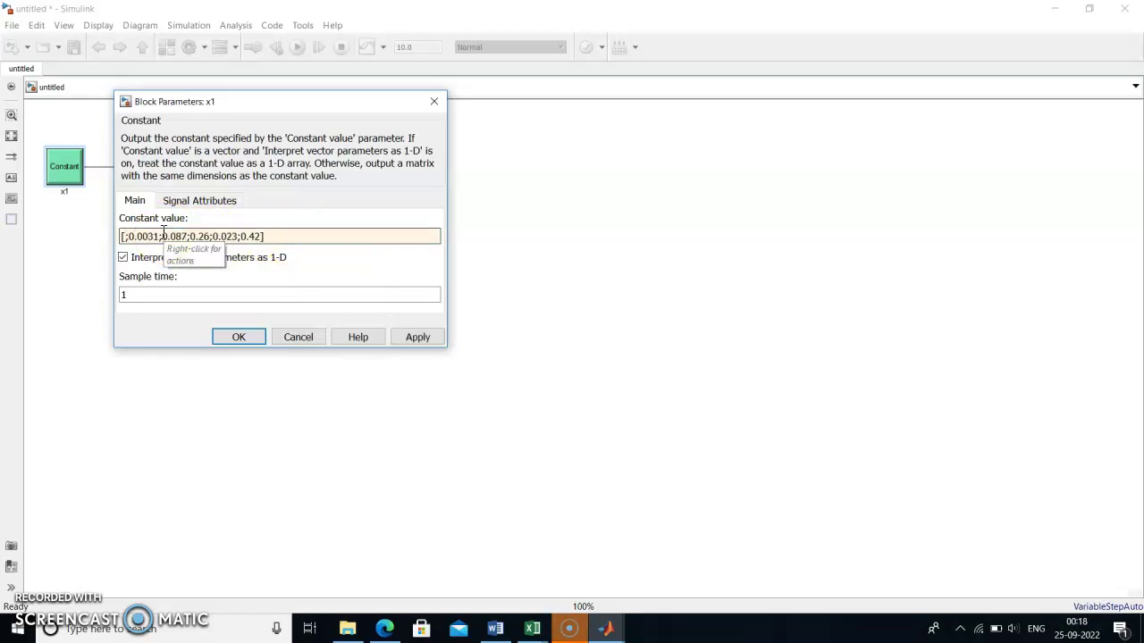
{"action": "type", "text": "1;"}
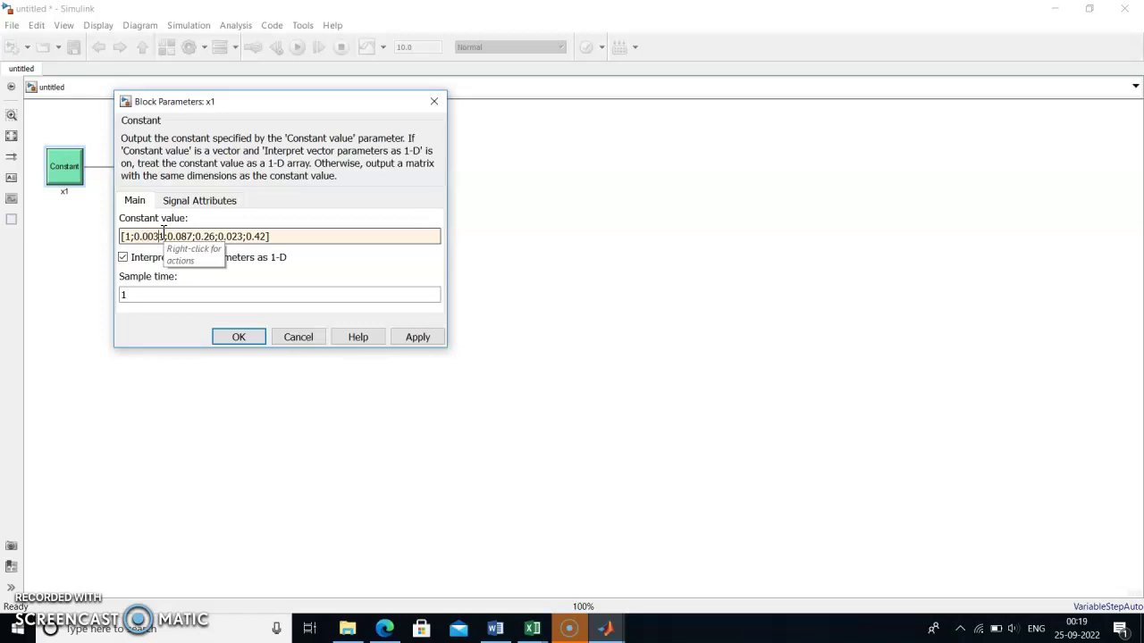
Step: Set the second element of the x1 block's constant value vector to 1
{"action": "key", "text": "BackSpace"}
{"action": "key", "text": "BackSpace"}
{"action": "key", "text": "BackSpace"}
{"action": "key", "text": "BackSpace"}
{"action": "key", "text": "BackSpace"}
{"action": "key", "text": "BackSpace"}
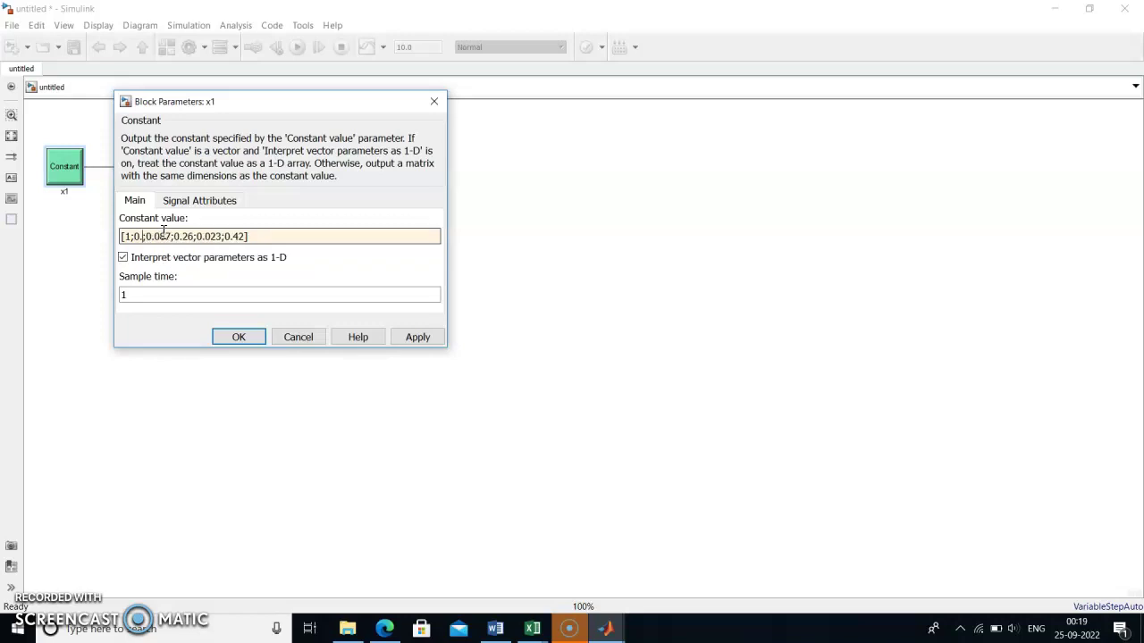
{"action": "key", "text": "BackSpace"}
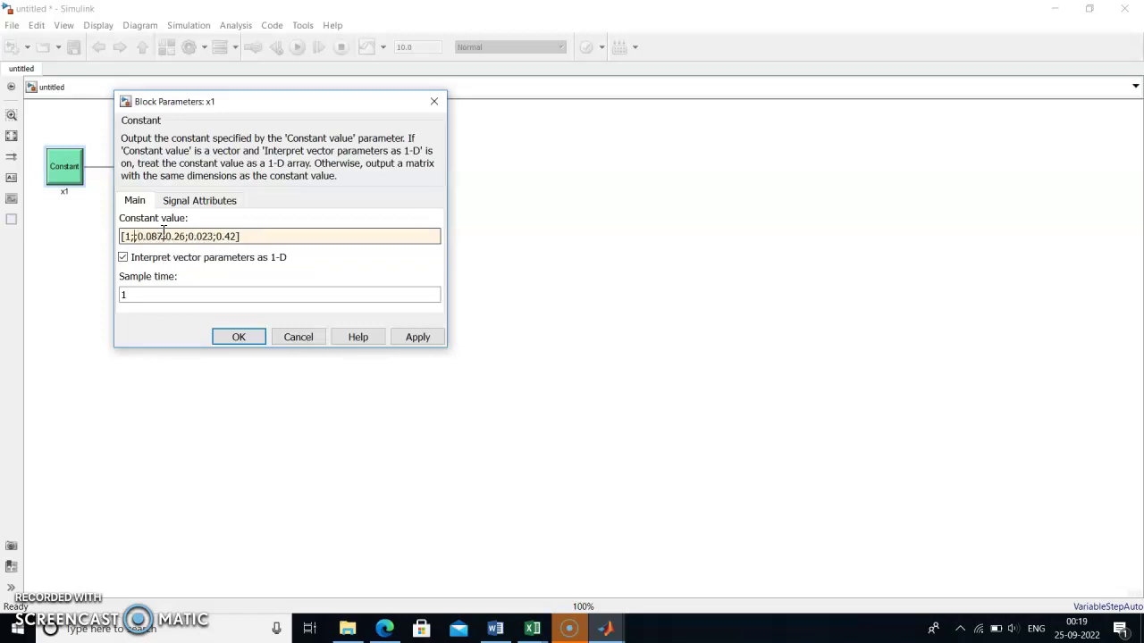
{"action": "type", "text": "1;"}
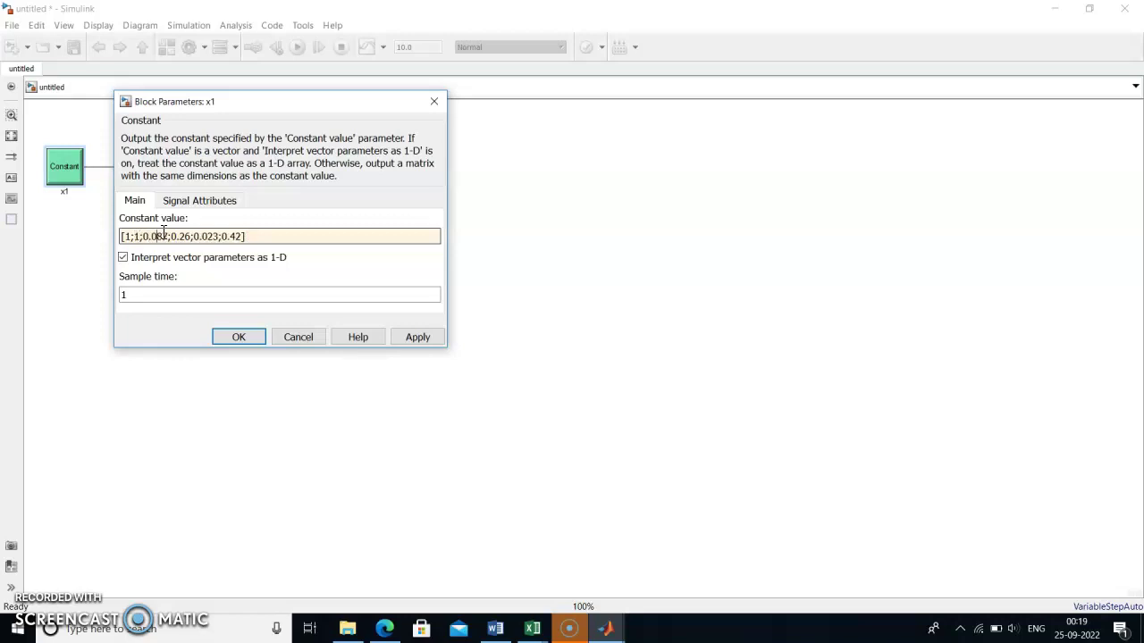
Step: Set the third element of the x1 block's constant value vector to 0
{"action": "key", "text": "BackSpace"}
{"action": "key", "text": "BackSpace"}
{"action": "key", "text": "BackSpace"}
{"action": "key", "text": "BackSpace"}
{"action": "key", "text": "BackSpace"}
{"action": "key", "text": "BackSpace"}
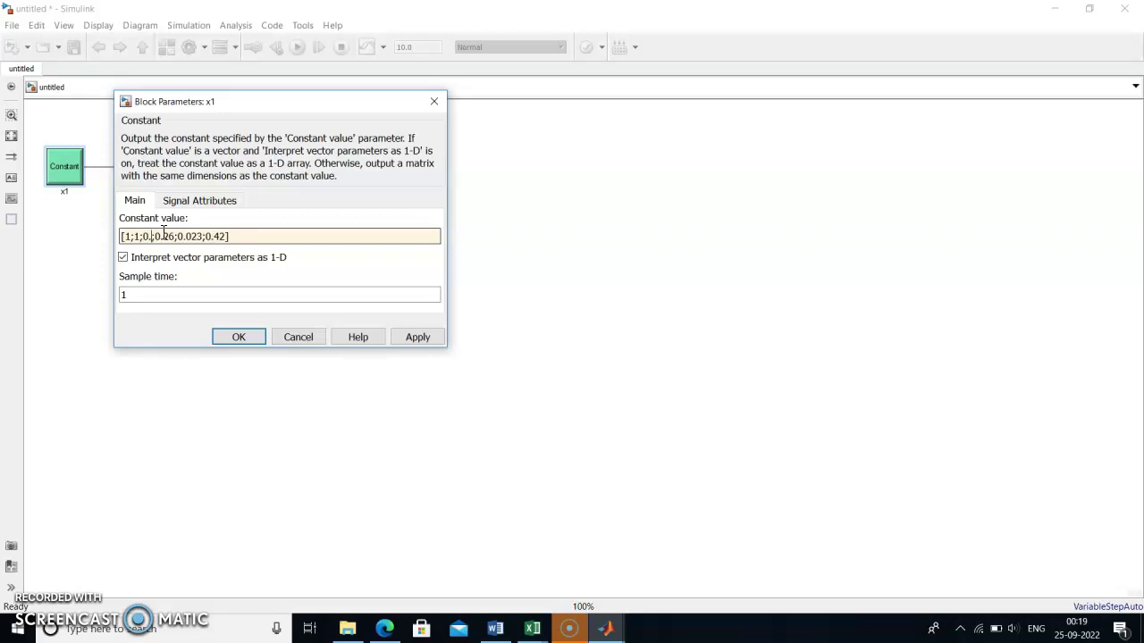
{"action": "type", "text": ";0"}
Step: Set the fourth element of the x1 block's constant value vector to 24
{"action": "key", "text": "BackSpace"}
{"action": "key", "text": "BackSpace"}
{"action": "key", "text": "BackSpace"}
{"action": "key", "text": "BackSpace"}
{"action": "key", "text": "BackSpace"}
{"action": "type", "text": "24"}
Step: Set the last two elements of the x1 constant value vector to 70 and 13800, and apply the block parameters
{"action": "key", "text": "BackSpace"}
{"action": "key", "text": "BackSpace"}
{"action": "key", "text": "BackSpace"}
{"action": "key", "text": "BackSpace"}
{"action": "key", "text": "BackSpace"}
{"action": "key", "text": "BackSpace"}
{"action": "left_click", "coordinate": [414, 338]}
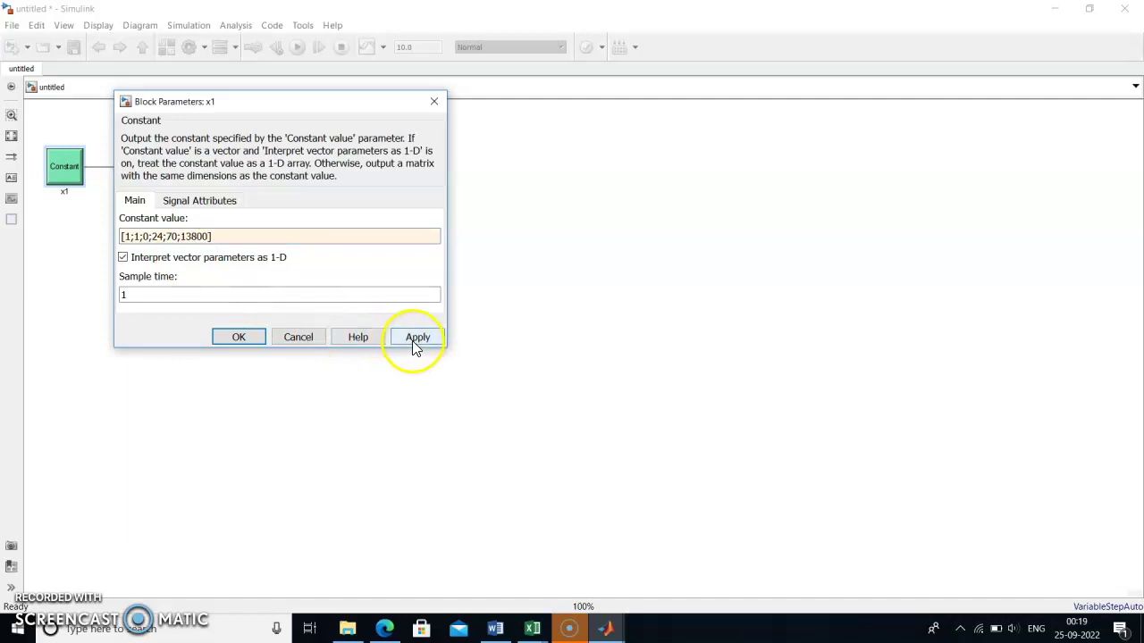
{"action": "left_click", "coordinate": [255, 339]}
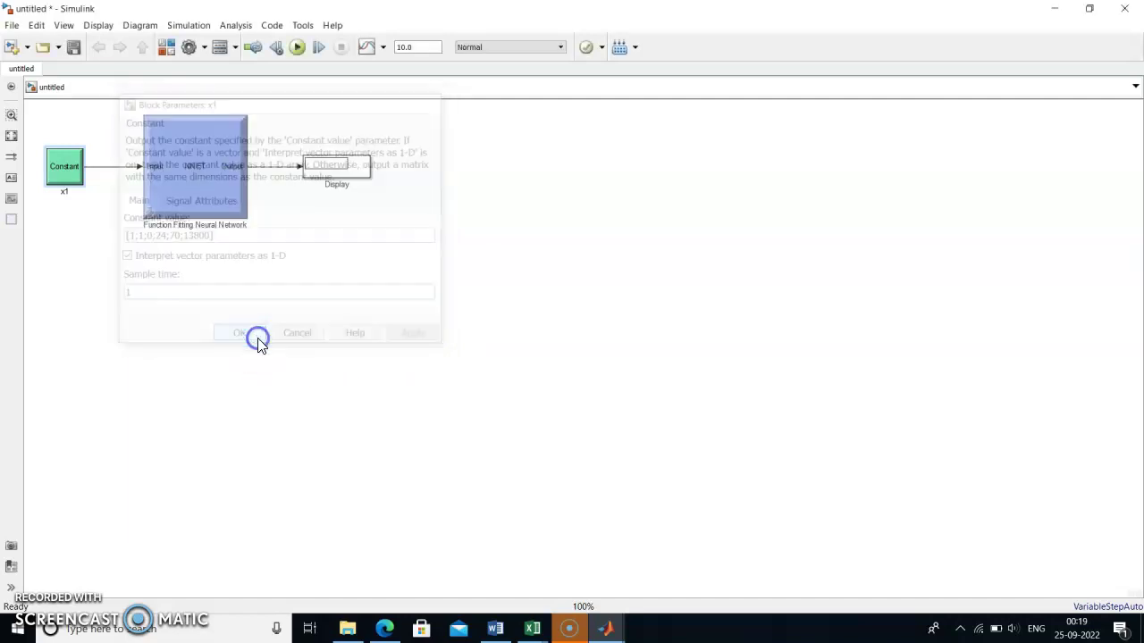
Step: Run the simulation and enlarge the Display block downward until all network output values fit
{"action": "left_click", "coordinate": [295, 52]}
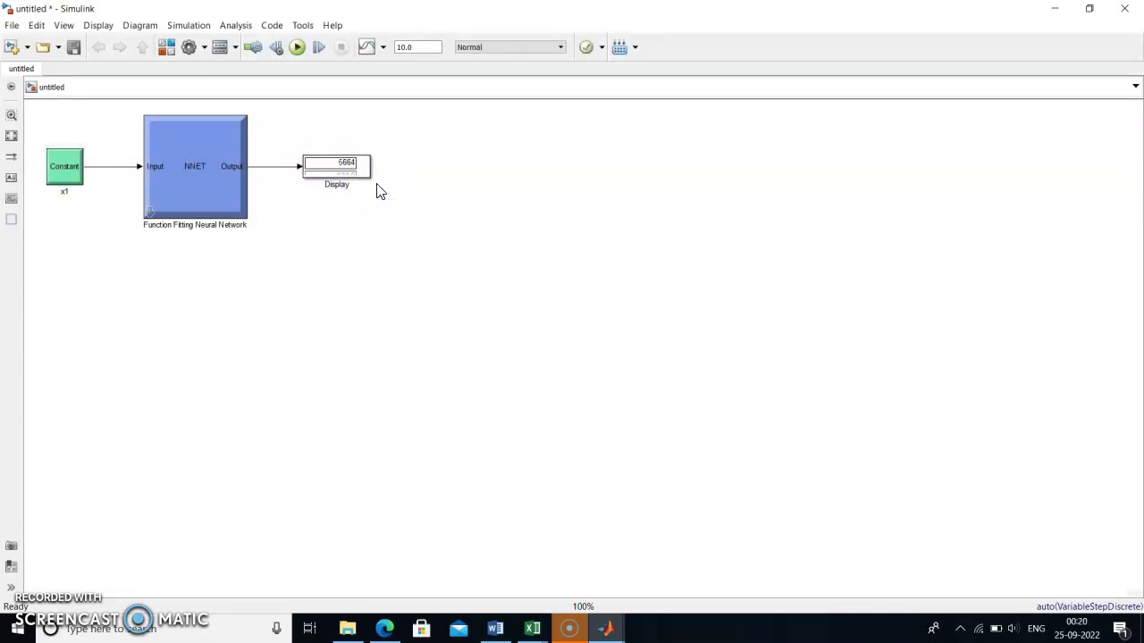
{"action": "left_click_drag", "start_coordinate": [369, 174], "coordinate": [367, 264]}
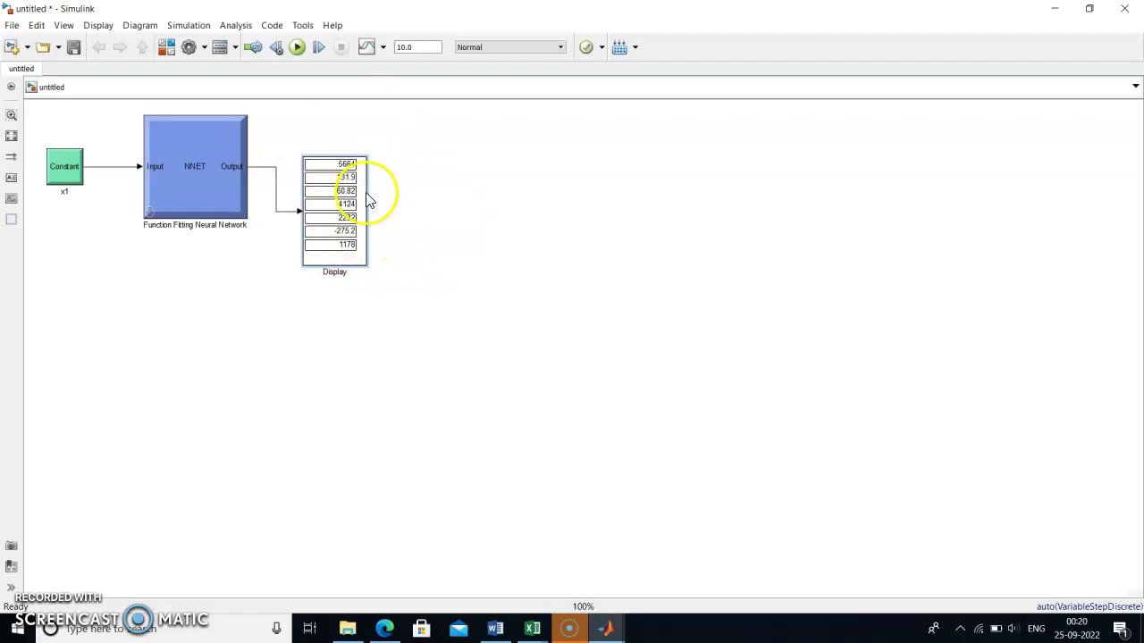
Step: Rename the Display block as "forecasted load"
{"action": "left_click", "coordinate": [351, 279]}
{"action": "double_click", "coordinate": [345, 279]}
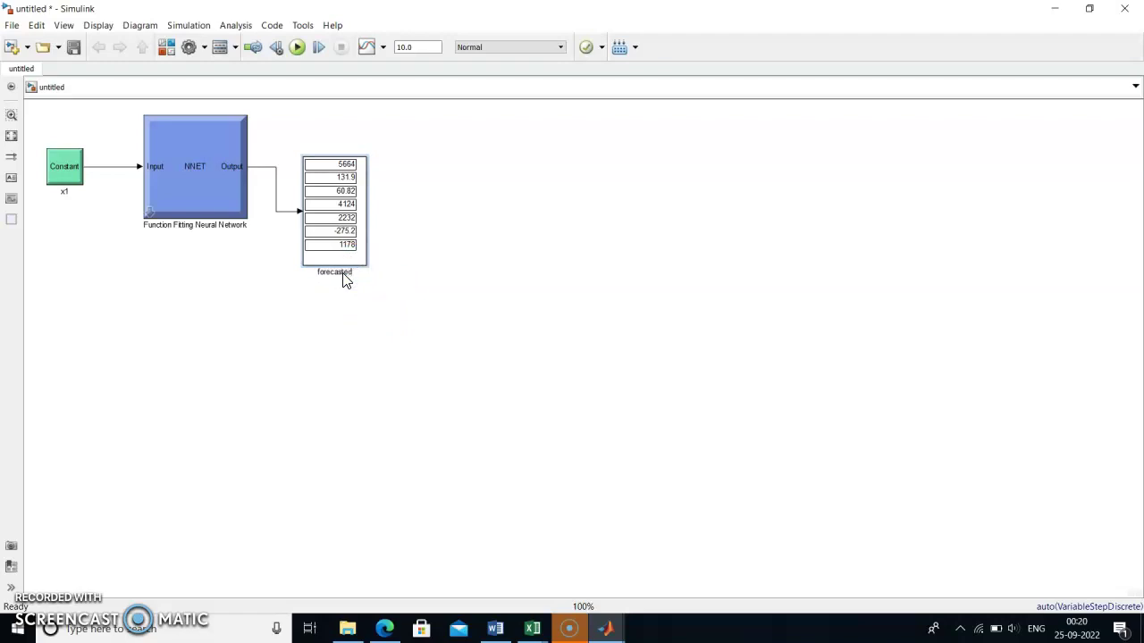
{"action": "type", "text": "forecasted load"}
{"action": "left_click", "coordinate": [409, 279]}
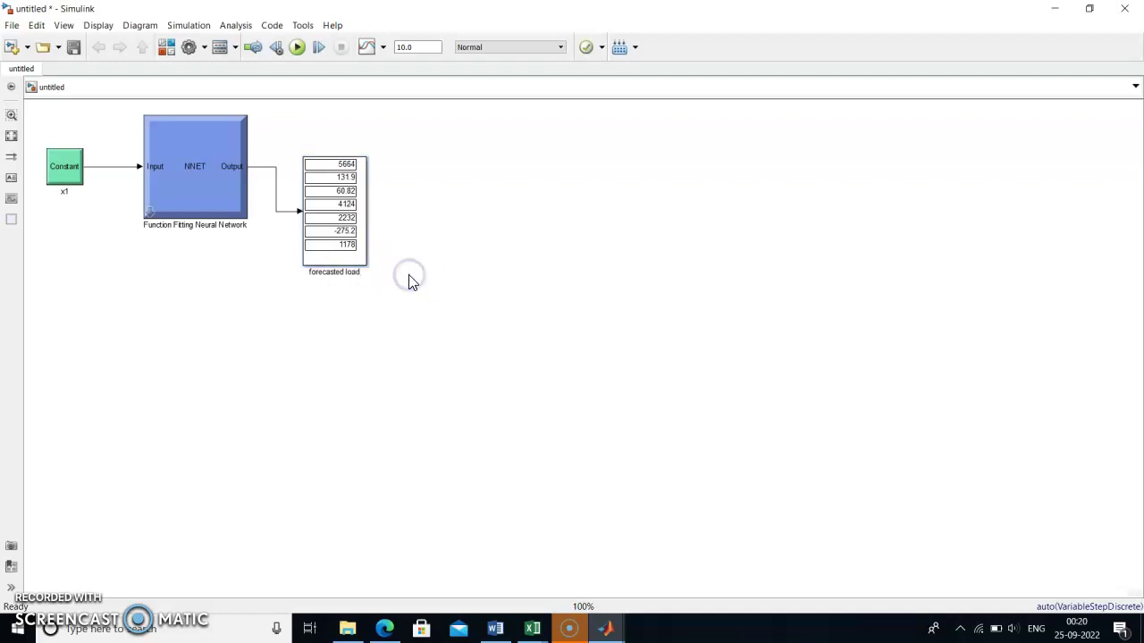
{"action": "left_click", "coordinate": [214, 214]}
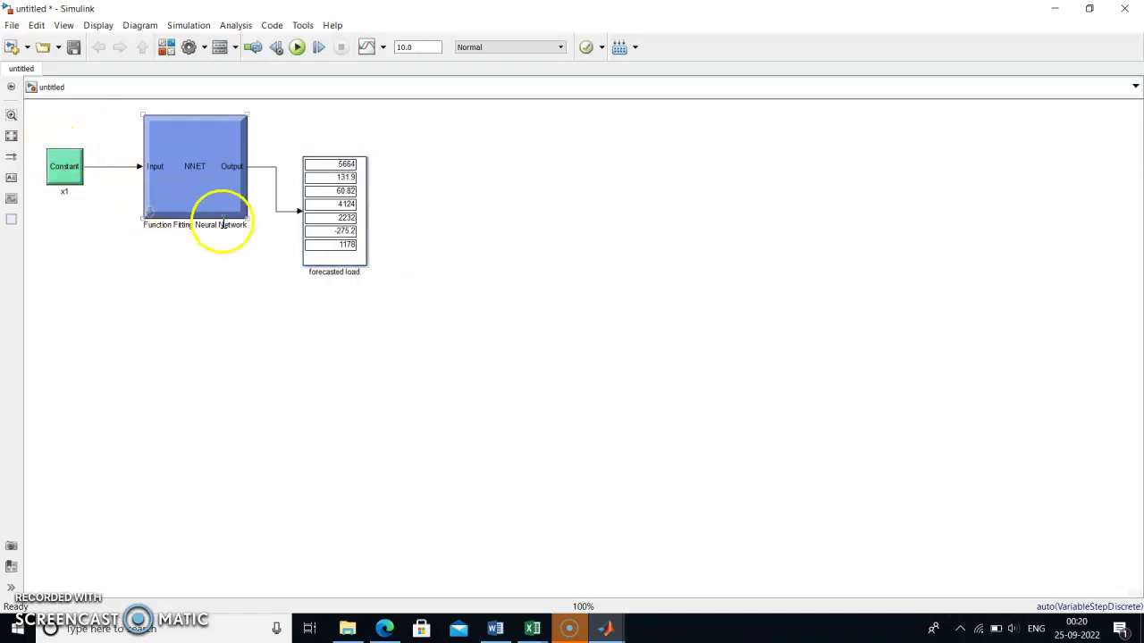